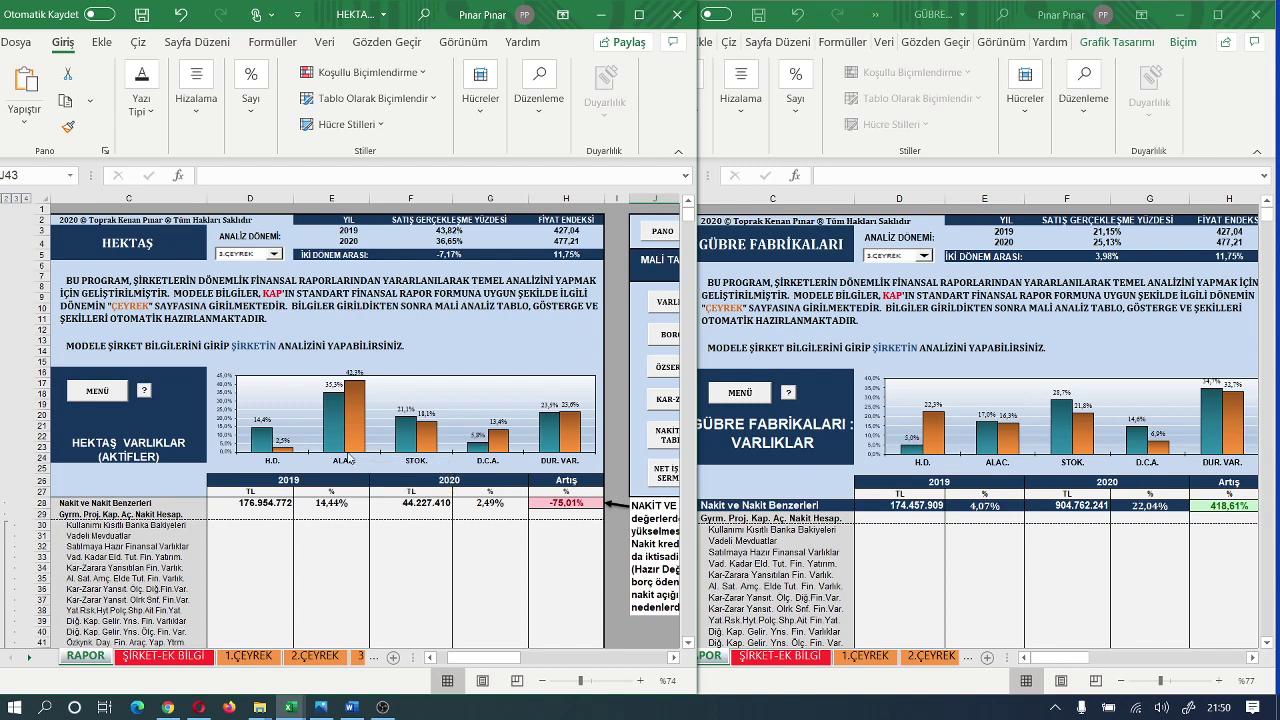
Compare the 2019 and 2020 Varlıklar (assets) charts of the Hektaş and Gübre Fabrikaları reports
mouse_move(340, 441)
mouse_move(265, 446)
mouse_move(921, 454)
mouse_move(1064, 429)
Go to the Borçlar (debts) section with its chart in the Hektaş report
scroll(549, 481, down, 1)
scroll(549, 481, down, 17)
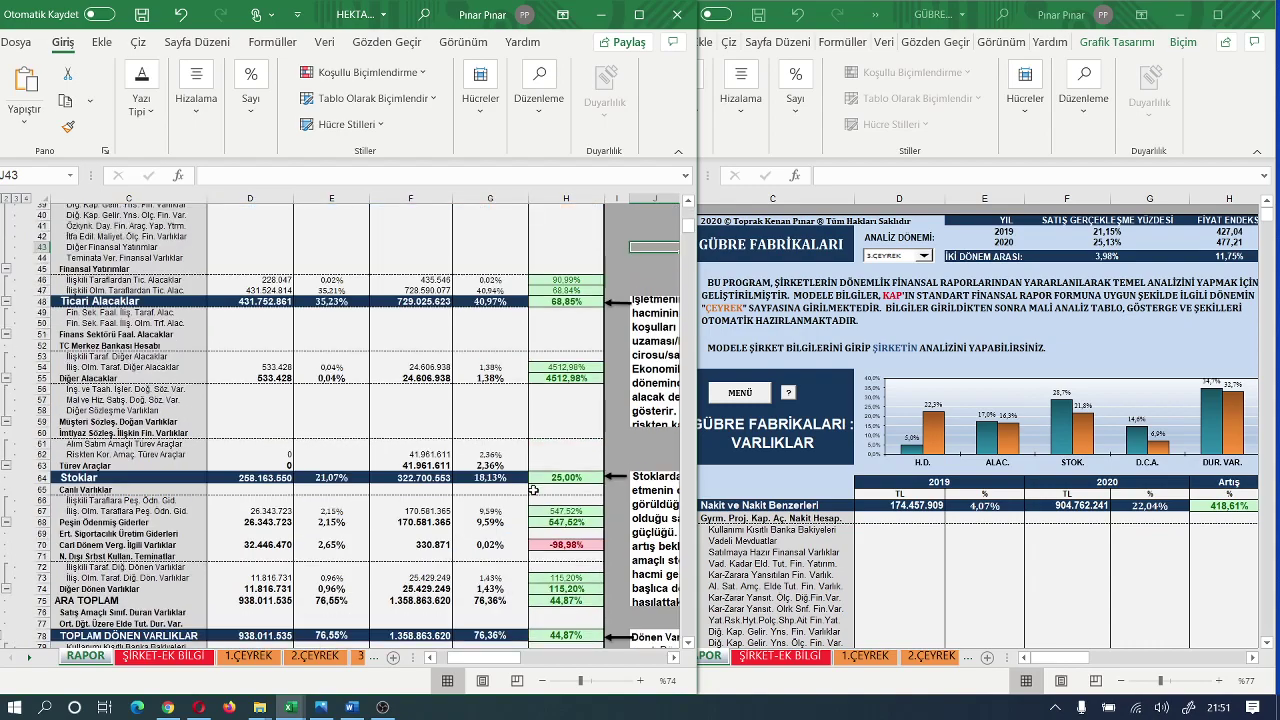
scroll(534, 494, down, 19)
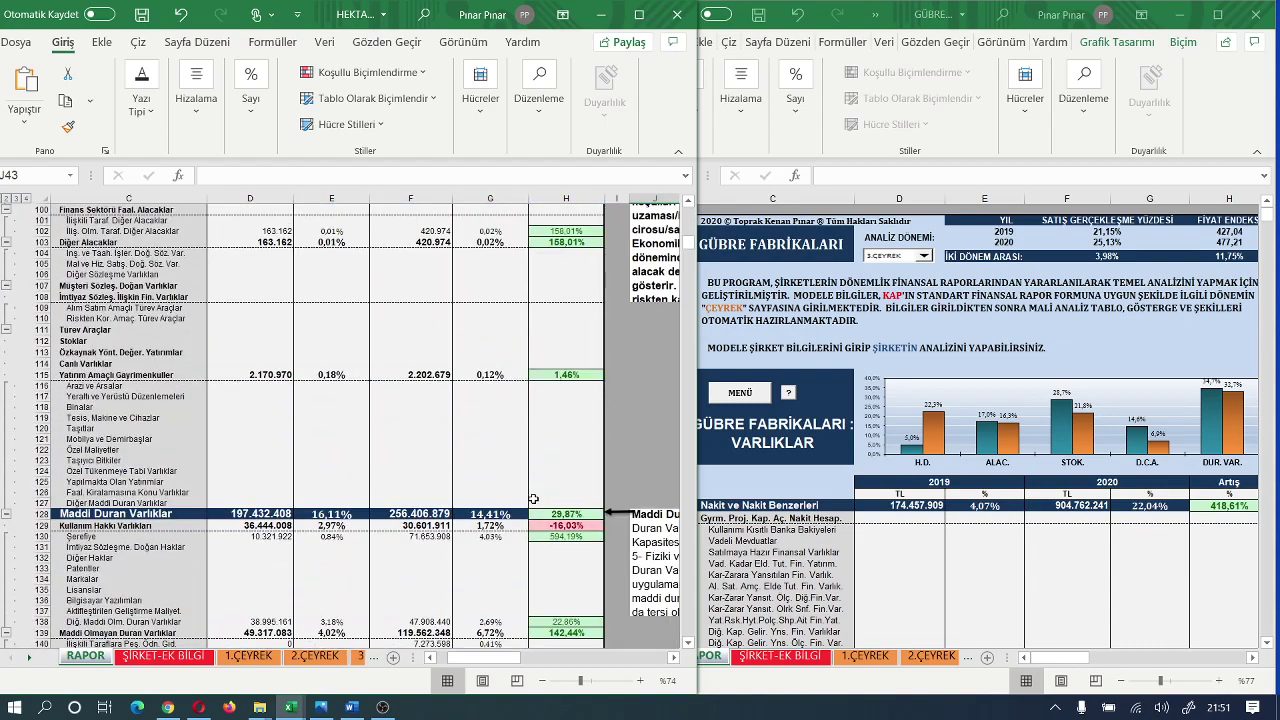
scroll(534, 501, down, 12)
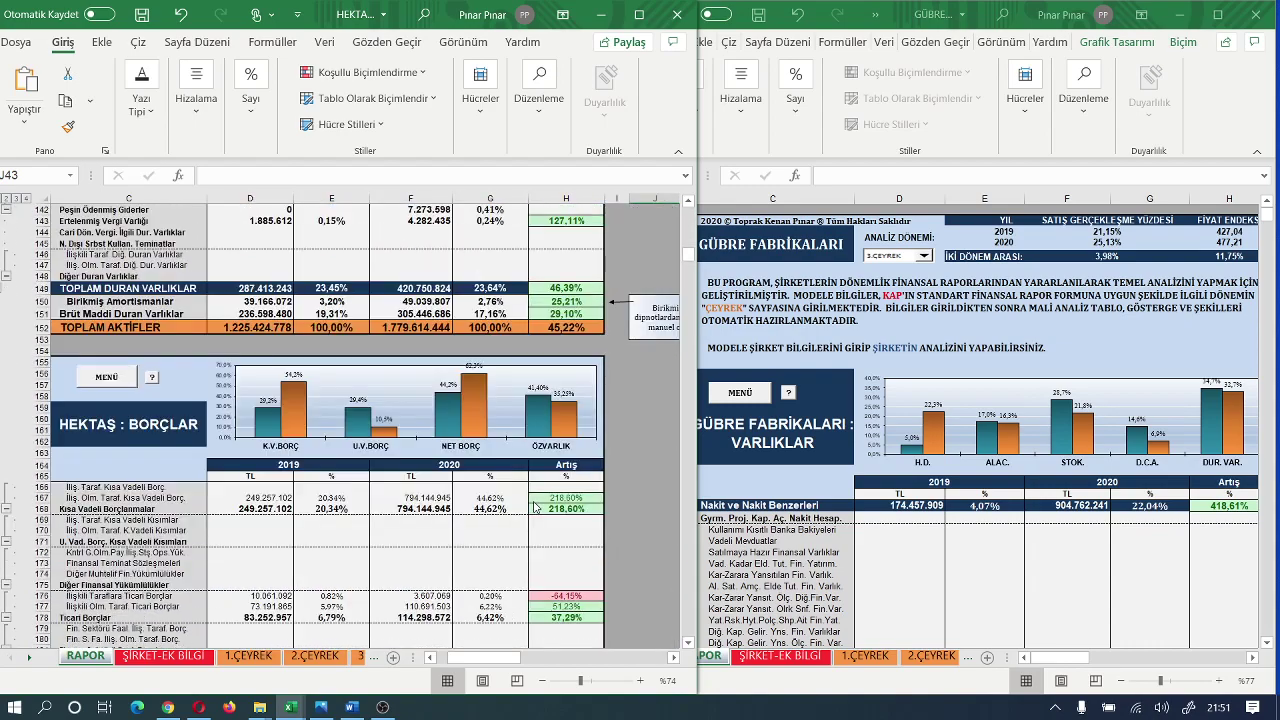
scroll(534, 507, down, 4)
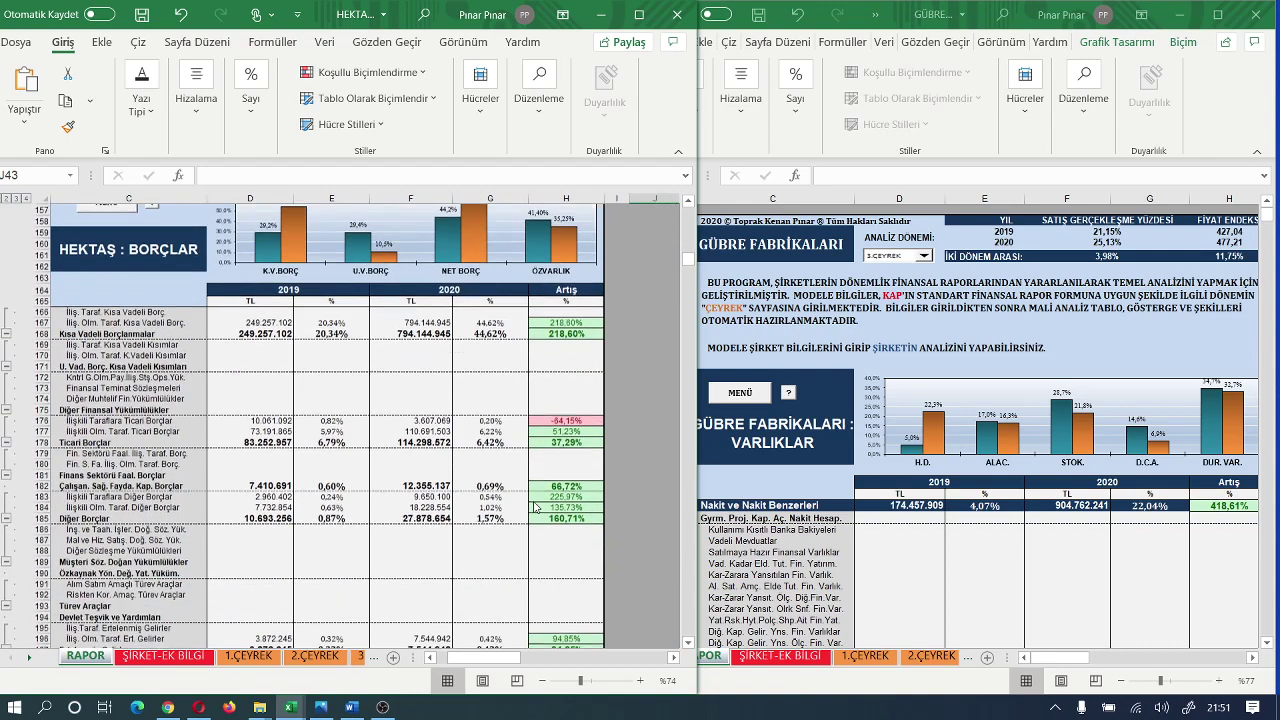
scroll(534, 507, up, 1)
scroll(535, 507, up, 1)
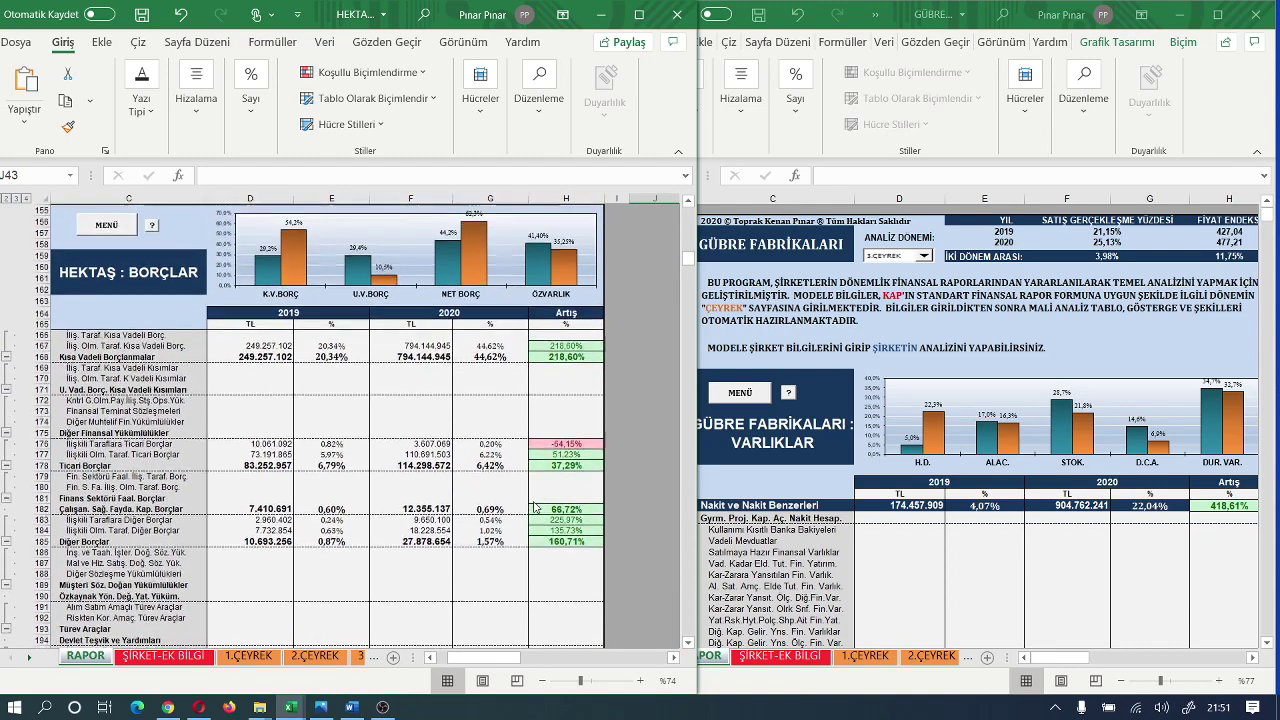
Go to the matching Borçlar (debts) section in the Gübre Fabrikaları report
click(907, 501)
scroll(908, 510, down, 20)
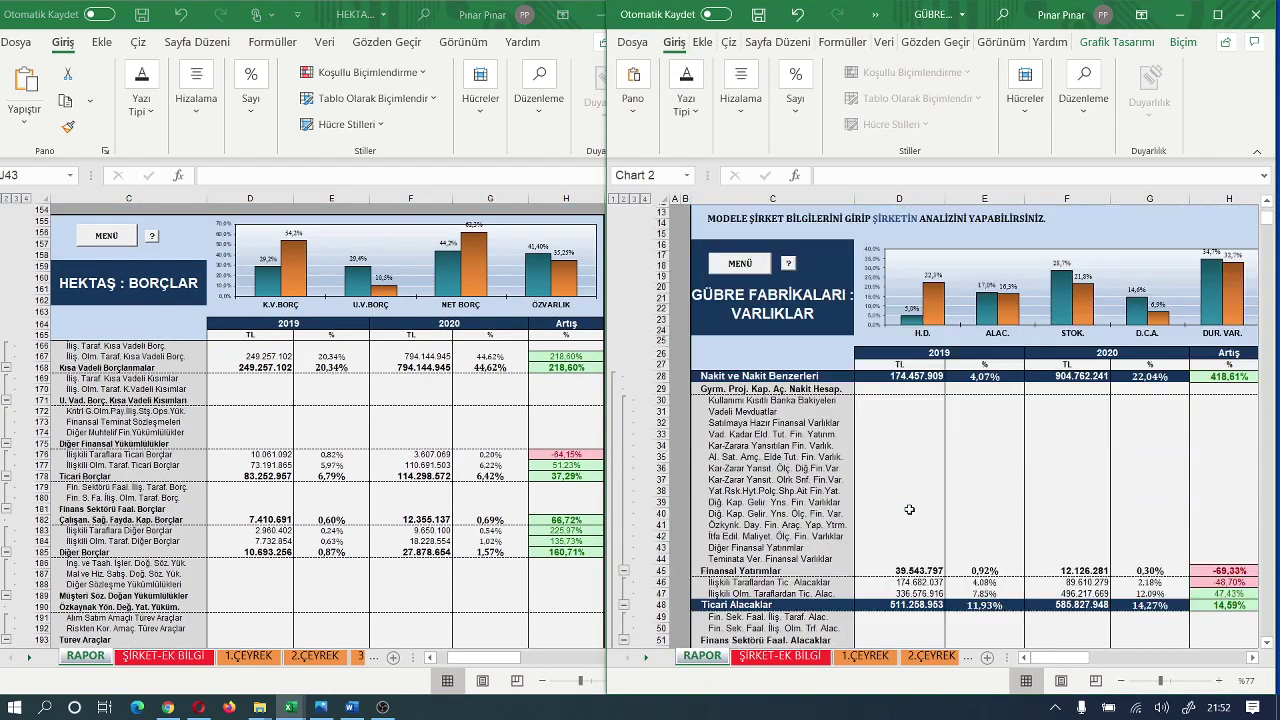
scroll(909, 525, down, 20)
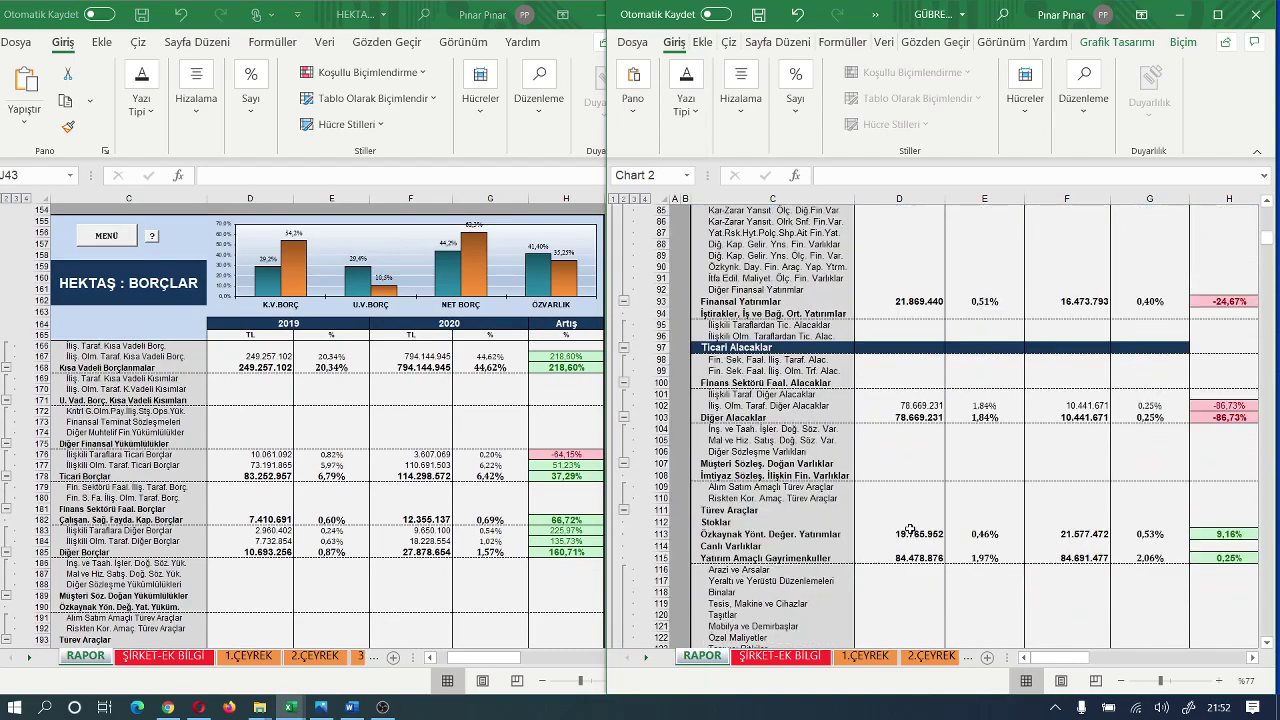
scroll(910, 534, down, 4)
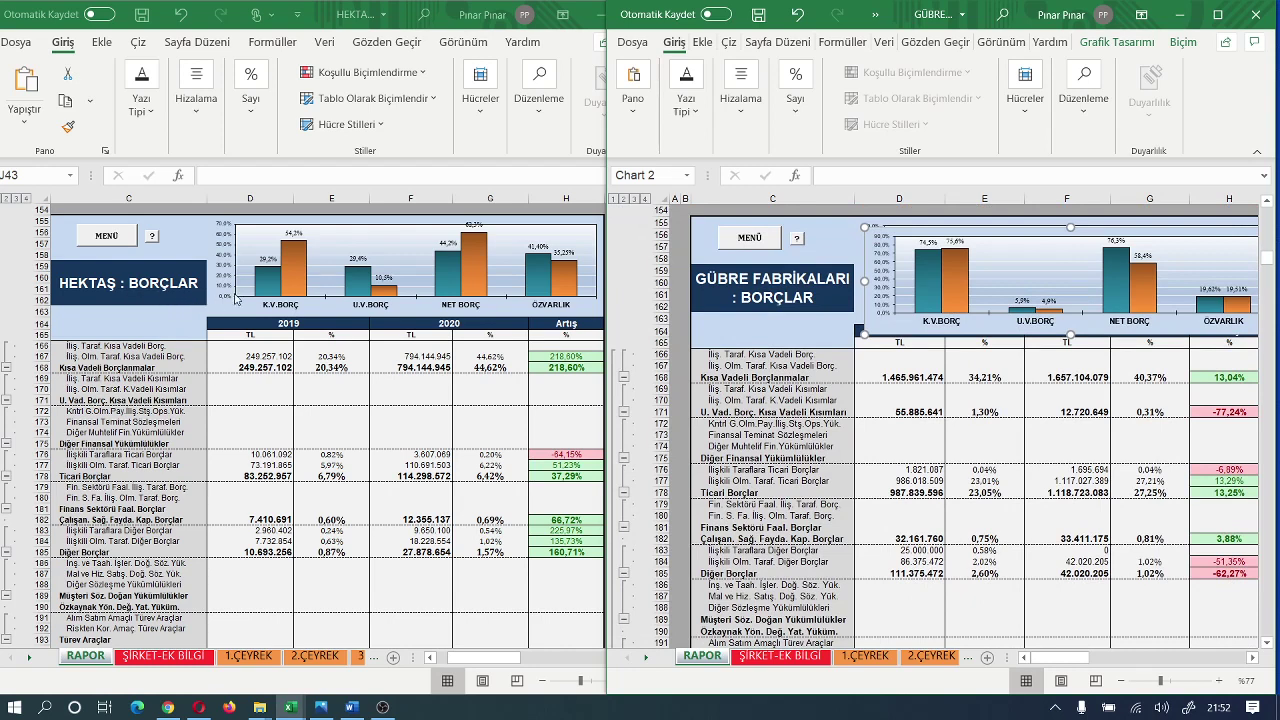
Compare short-term debt, long-term debt, net debt and equity between the two companies' Borçlar charts
mouse_move(267, 295)
mouse_move(390, 299)
mouse_move(1153, 308)
mouse_move(463, 302)
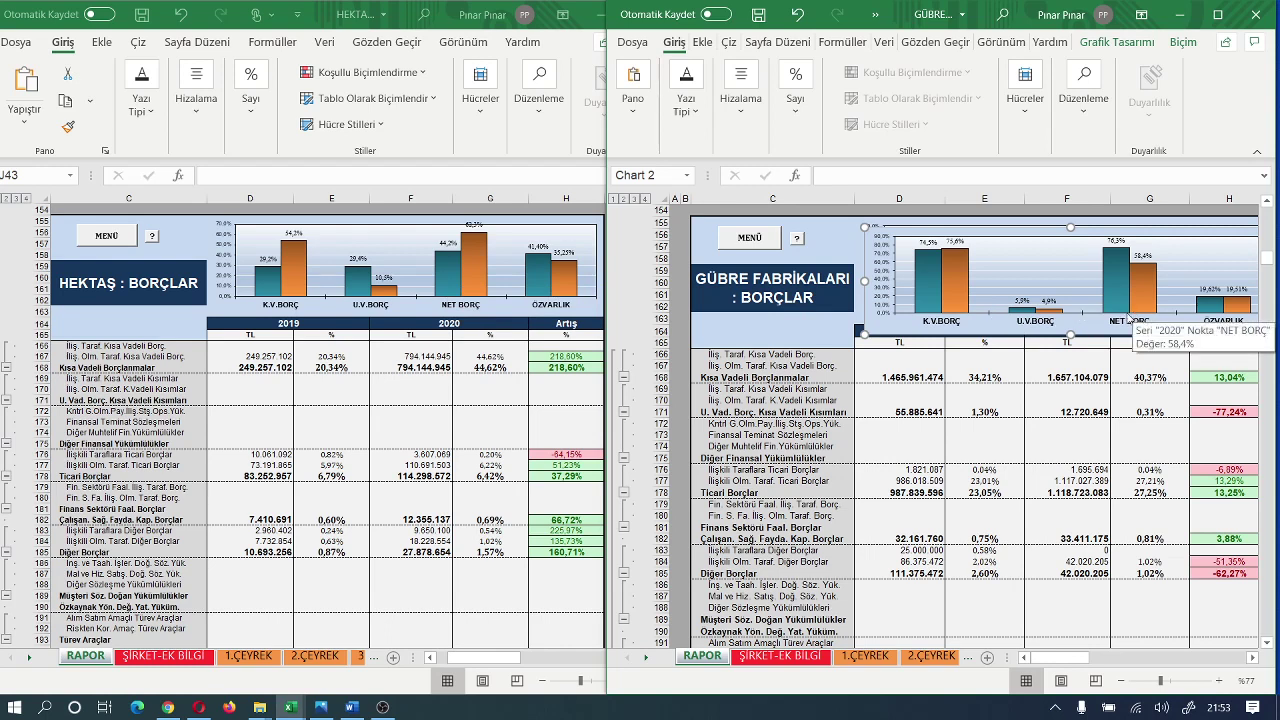
mouse_move(551, 288)
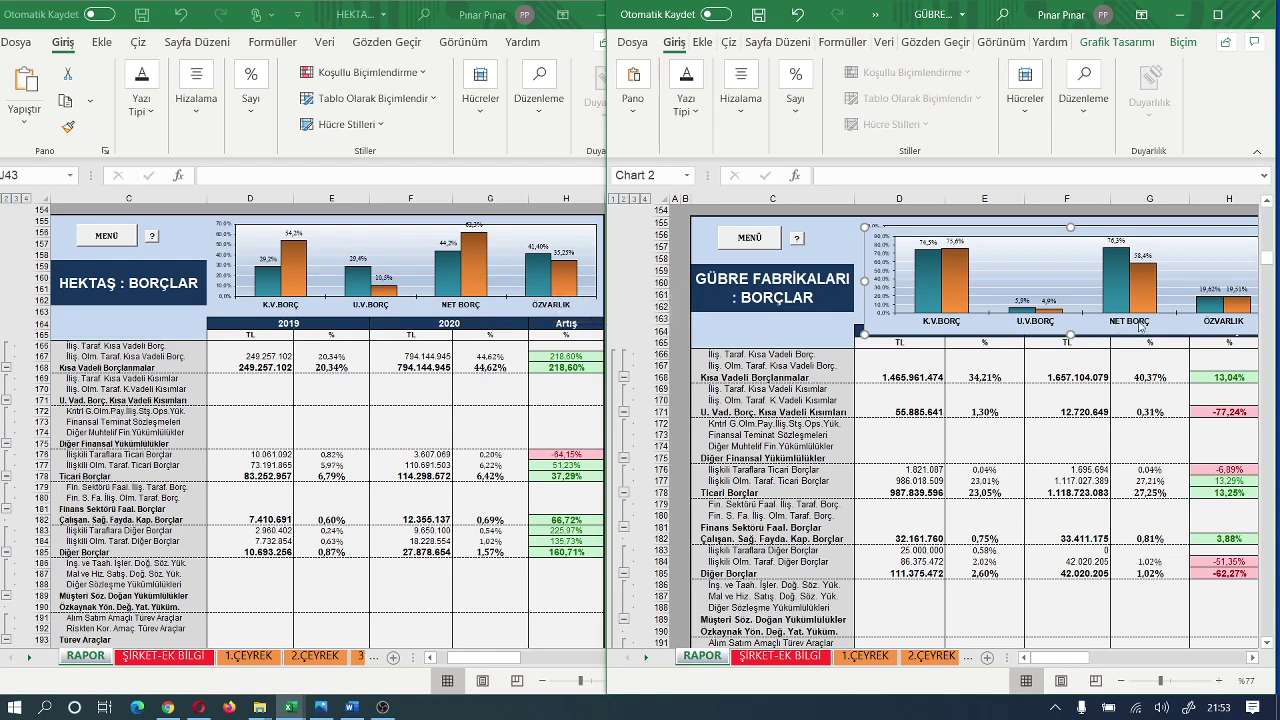
mouse_move(1237, 318)
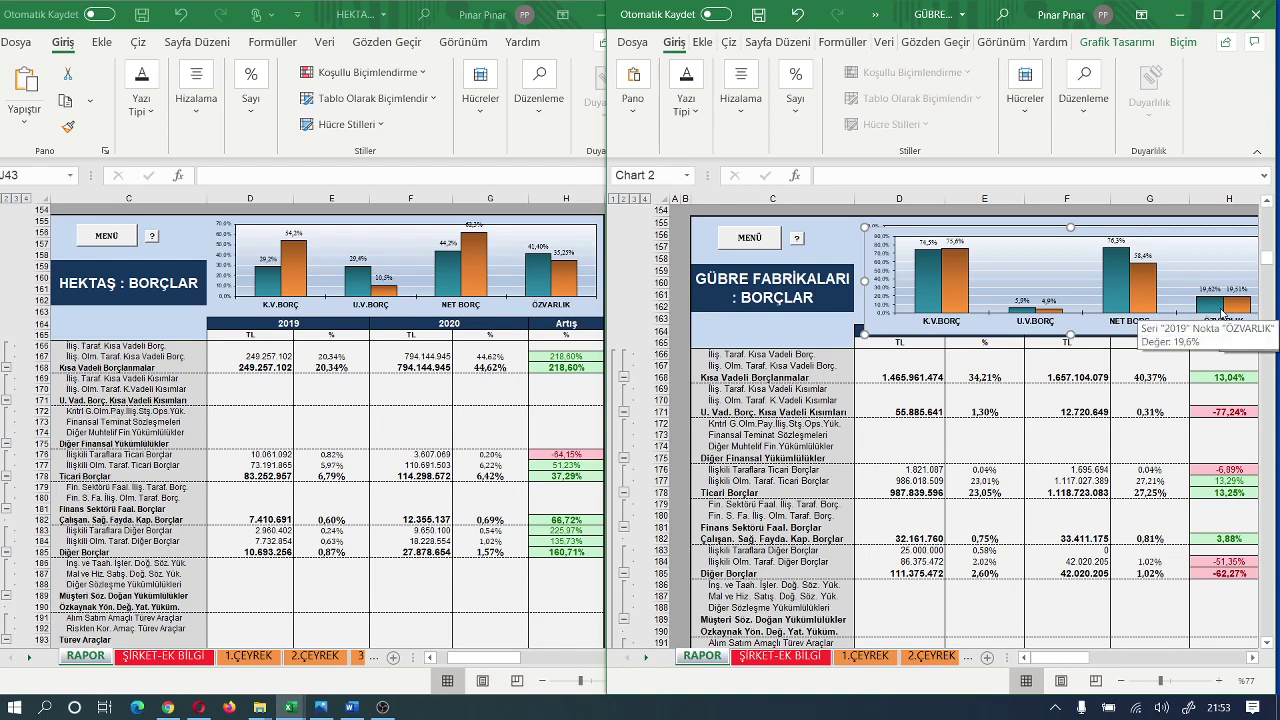
Go to the Özsermaye (equity) section and chart in the Gübre Fabrikaları report
scroll(880, 380, down, 3)
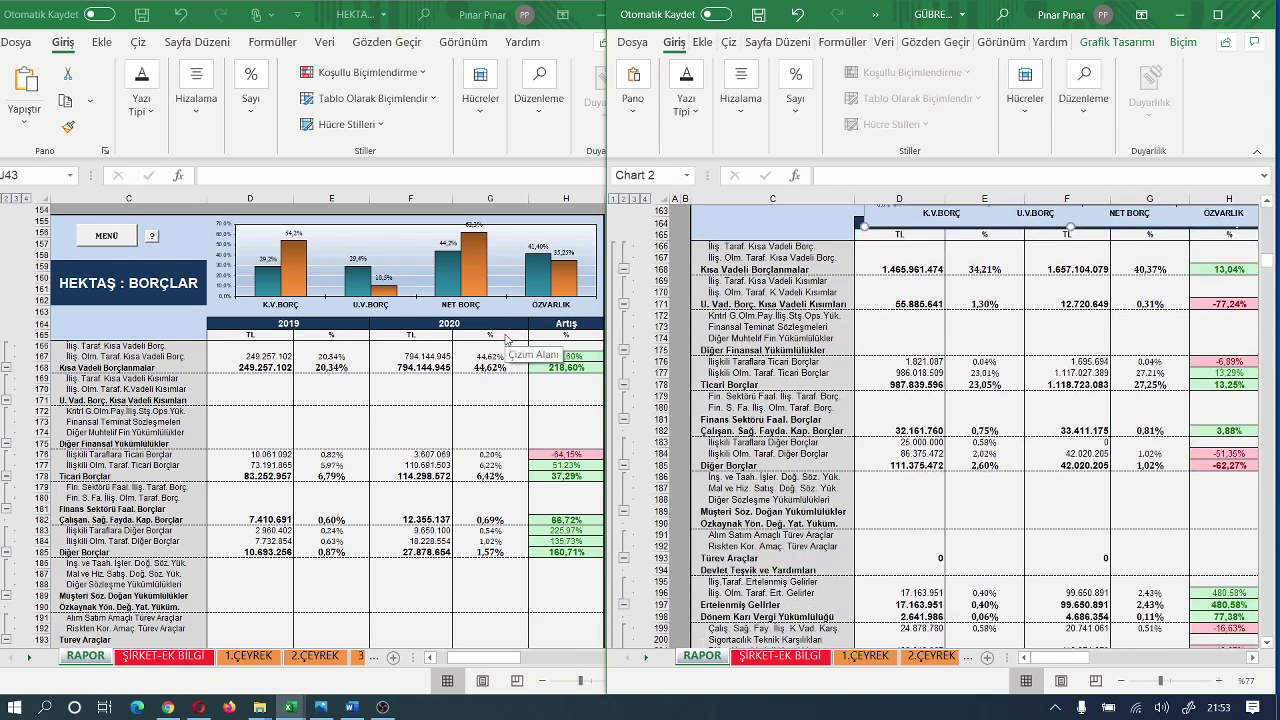
scroll(892, 370, down, 16)
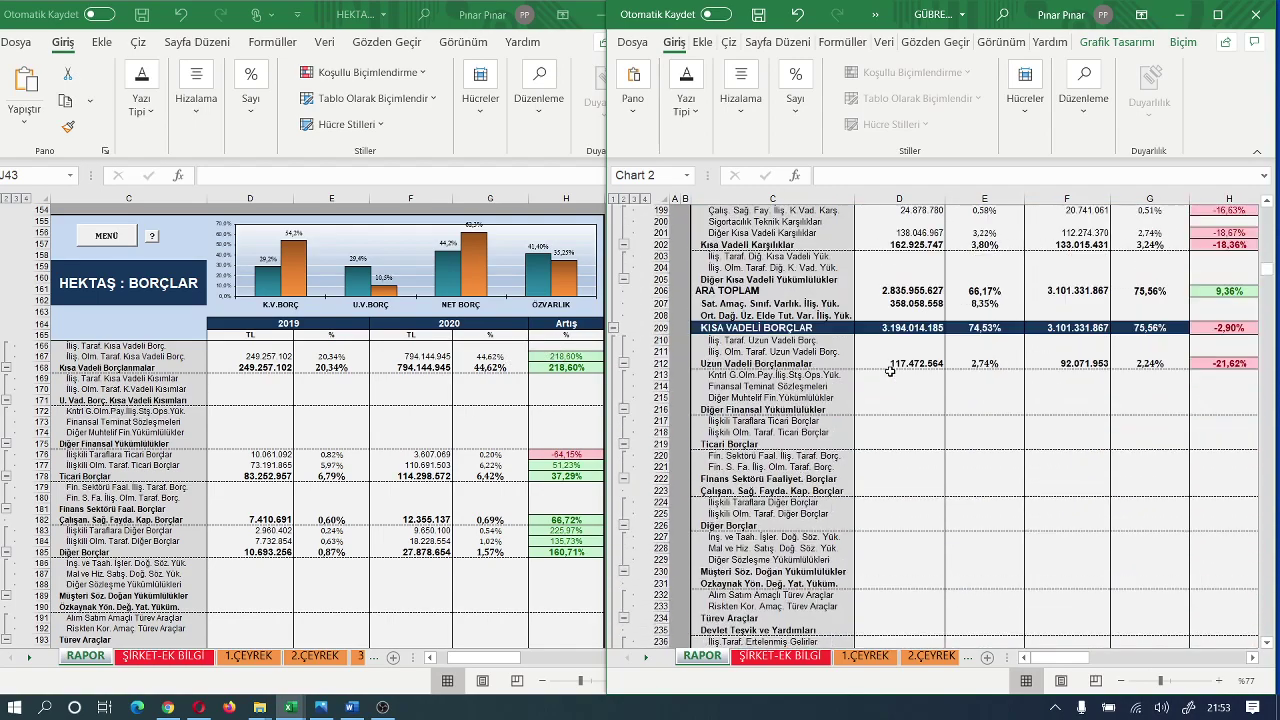
scroll(890, 371, down, 14)
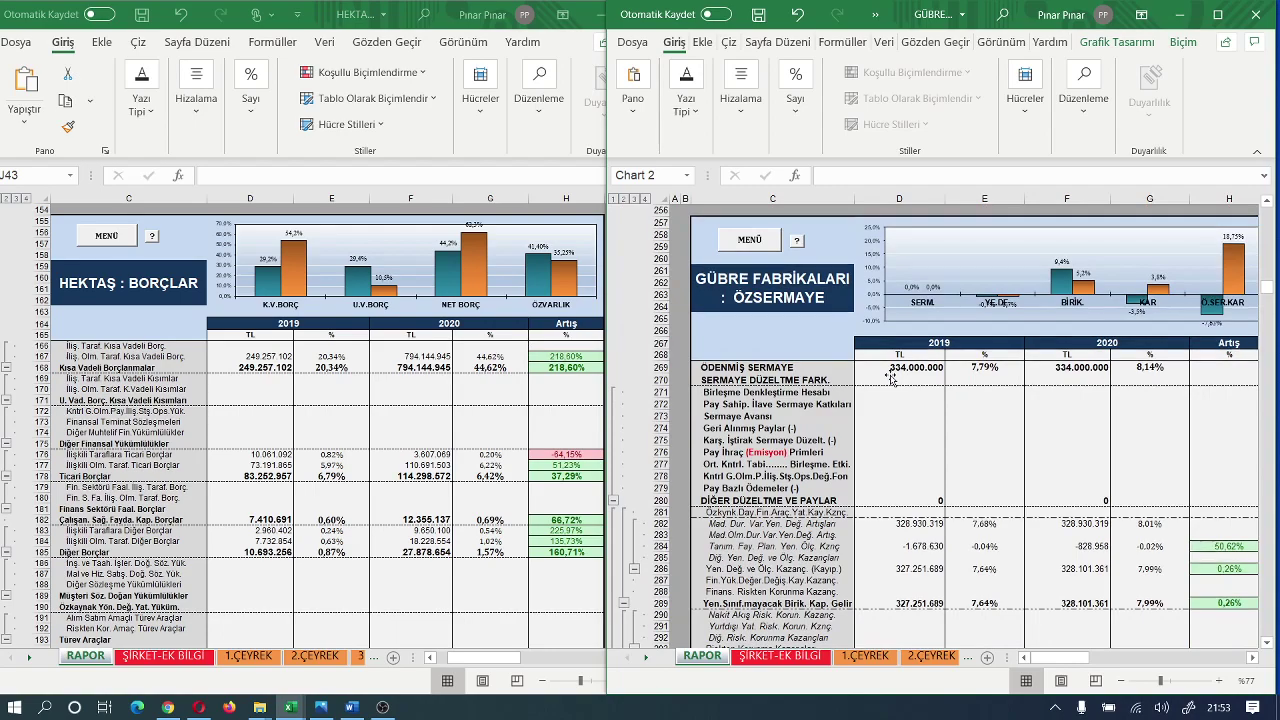
scroll(890, 376, up, 1)
Bring up the Özsermaye section of the Hektaş report and compare its capital, profit and return-on-equity bars with Gübre Fabrikaları
click(560, 378)
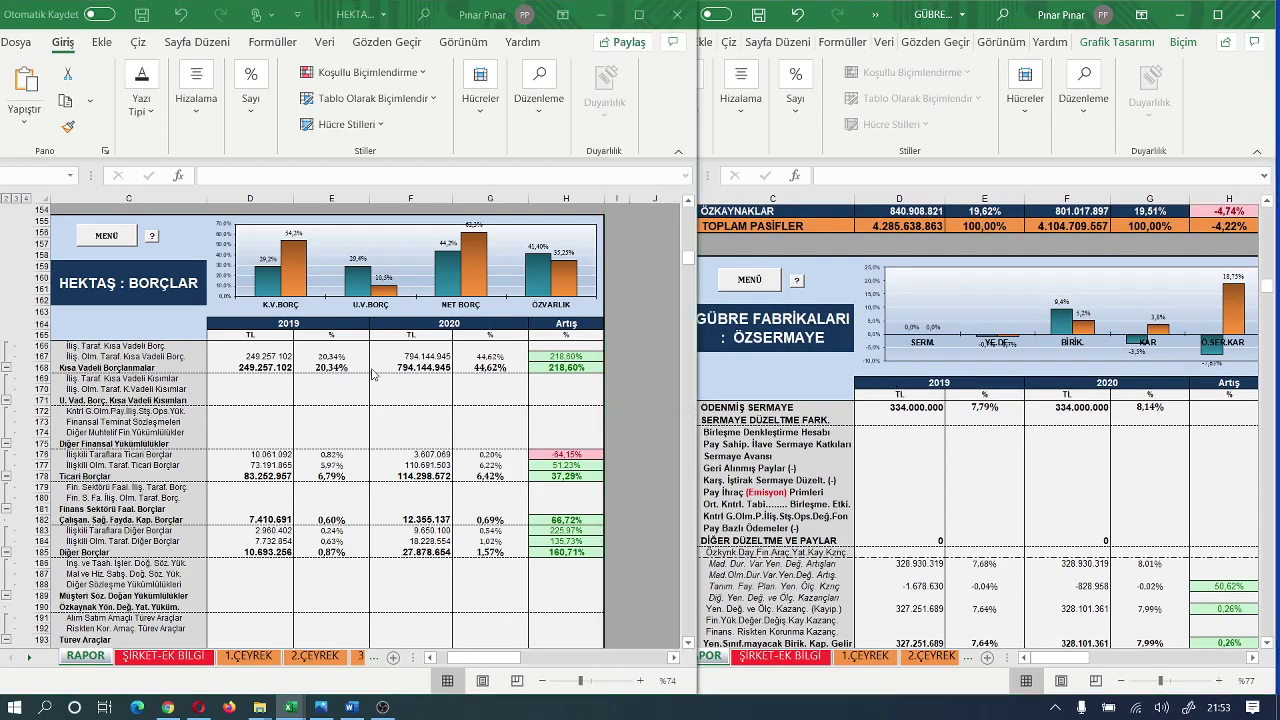
scroll(380, 390, down, 8)
scroll(395, 410, down, 20)
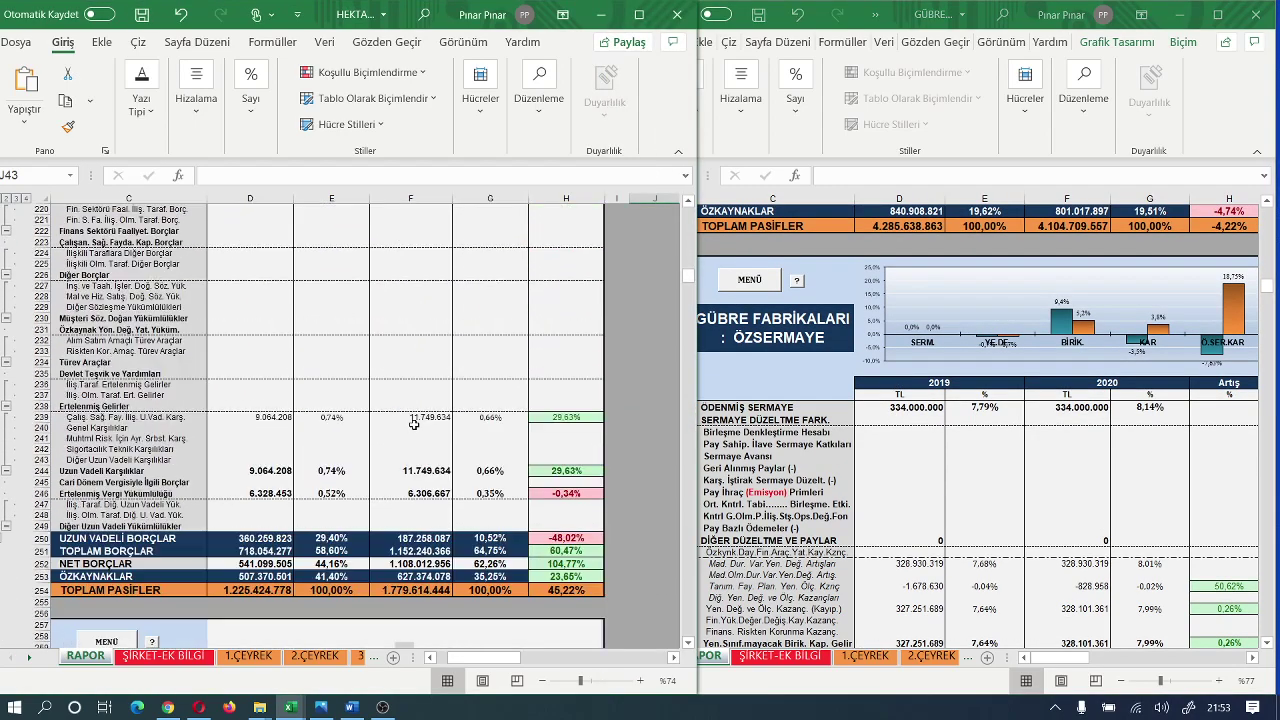
scroll(418, 427, down, 4)
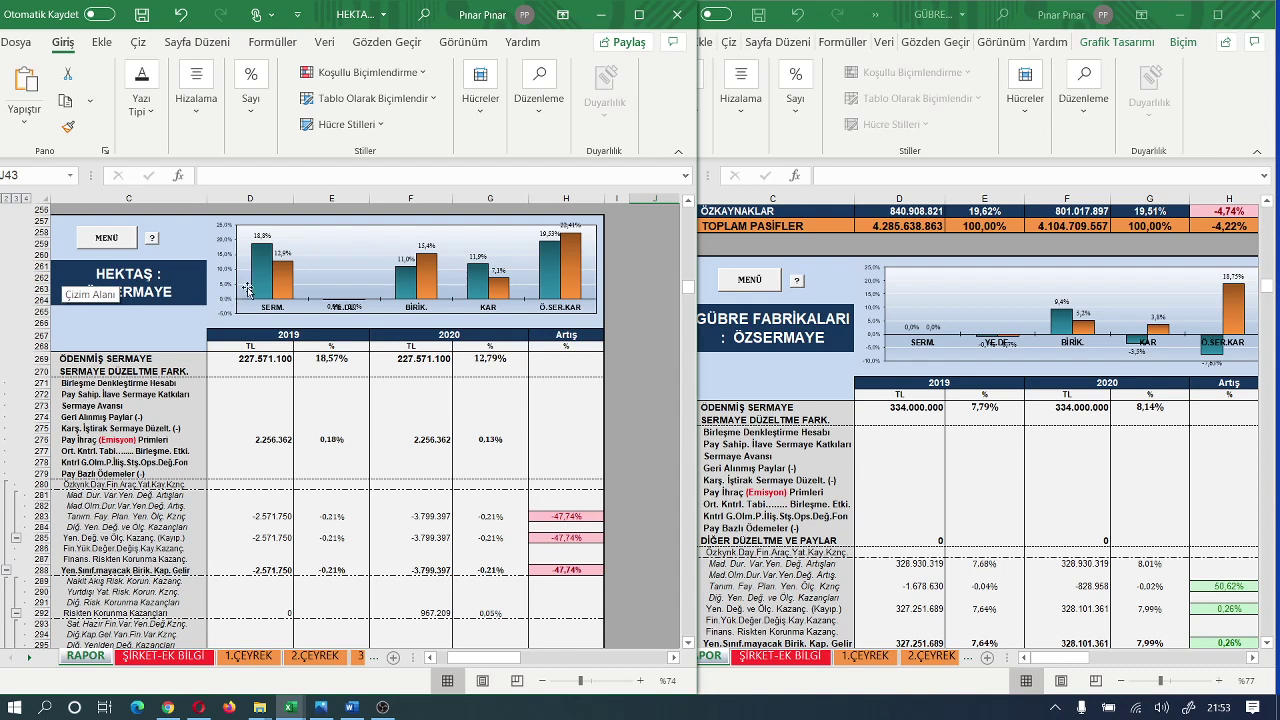
mouse_move(266, 296)
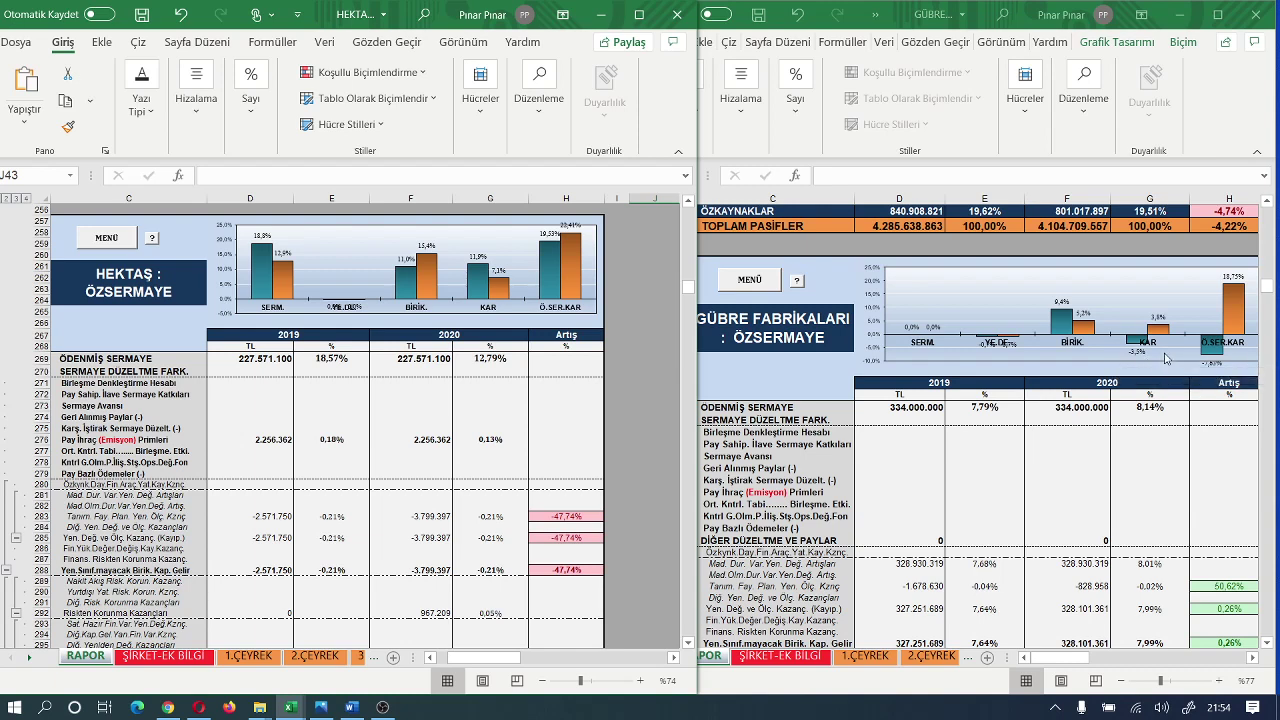
mouse_move(1165, 333)
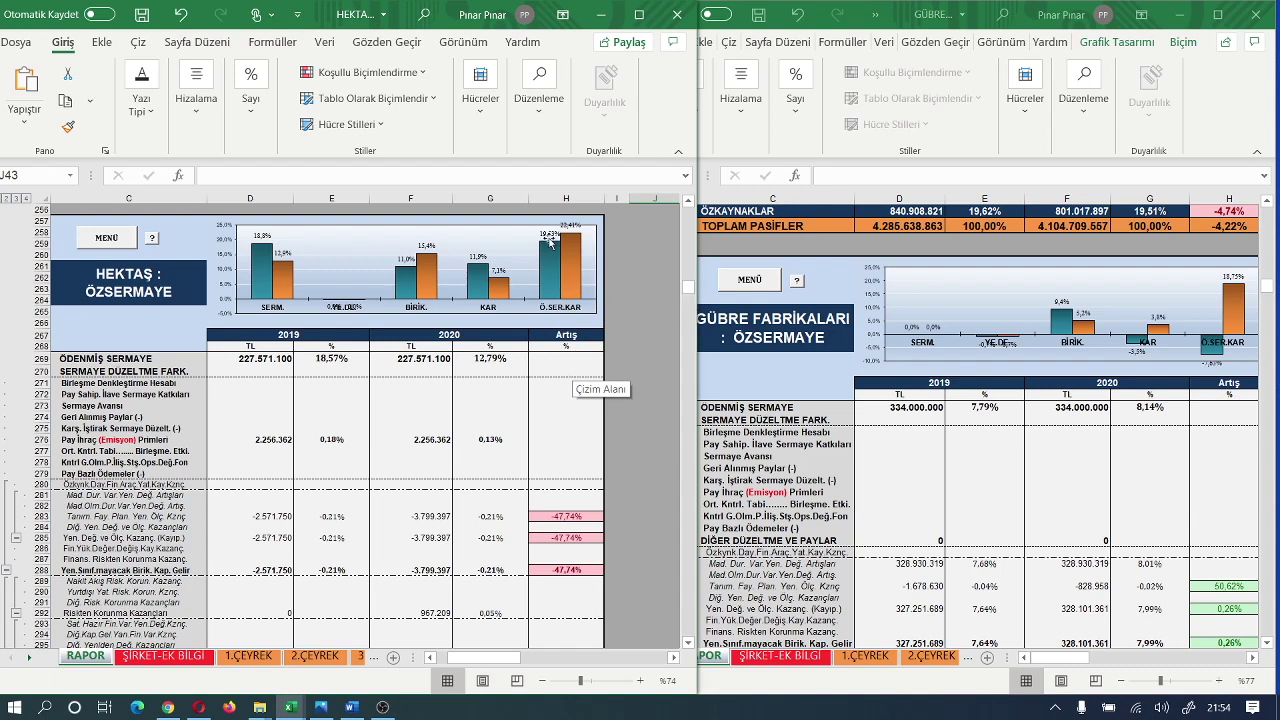
mouse_move(568, 250)
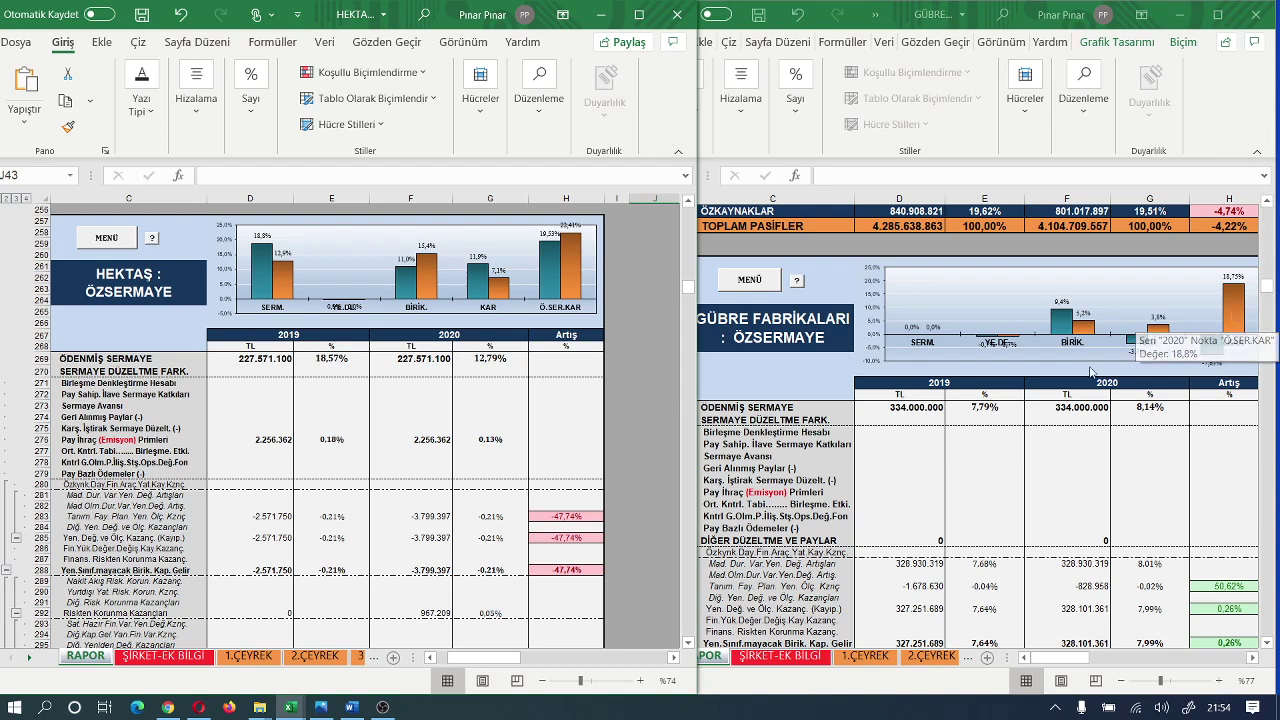
Go to the Kar - Zarar (profit and loss) section in the Gübre Fabrikaları report
click(977, 477)
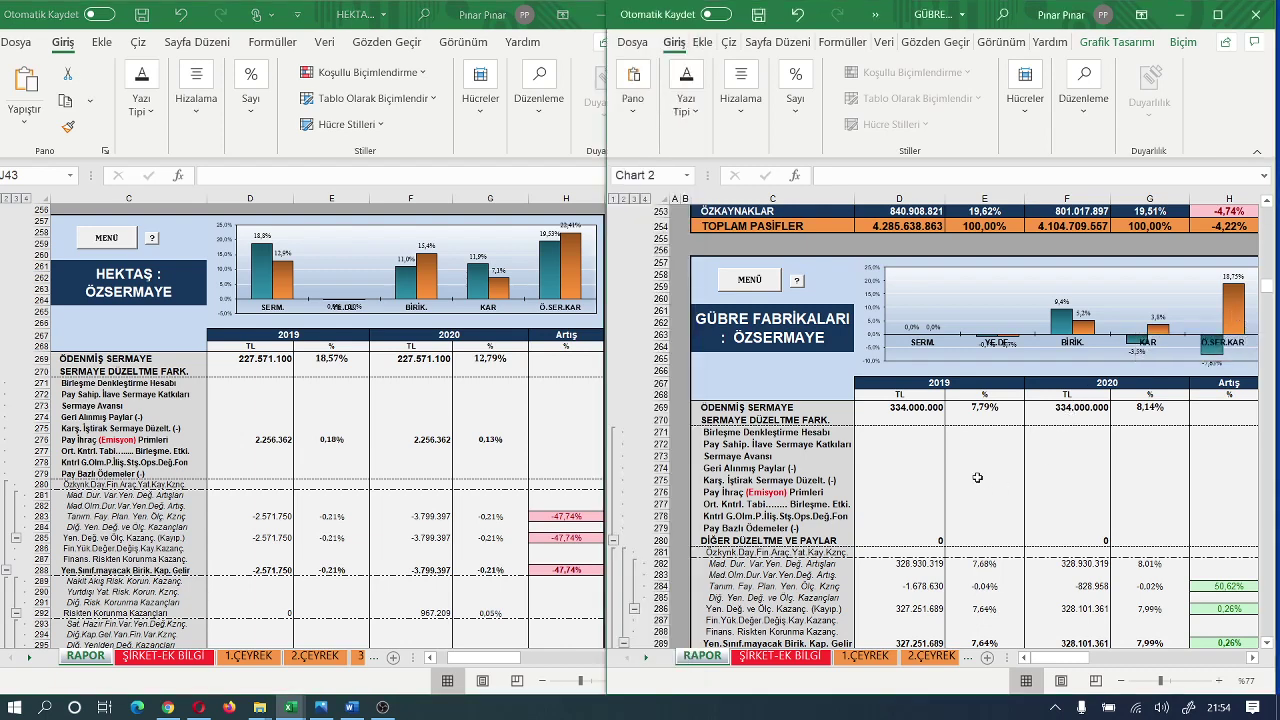
scroll(977, 477, down, 7)
scroll(977, 477, down, 10)
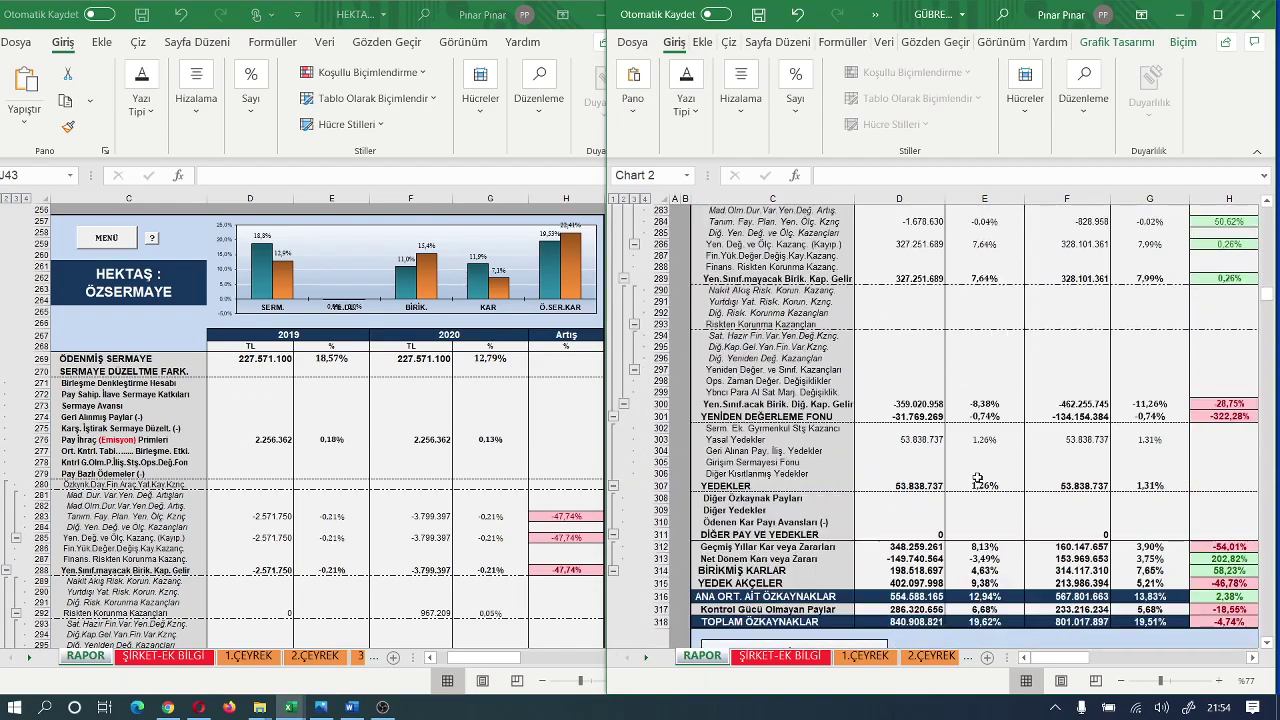
scroll(977, 479, down, 7)
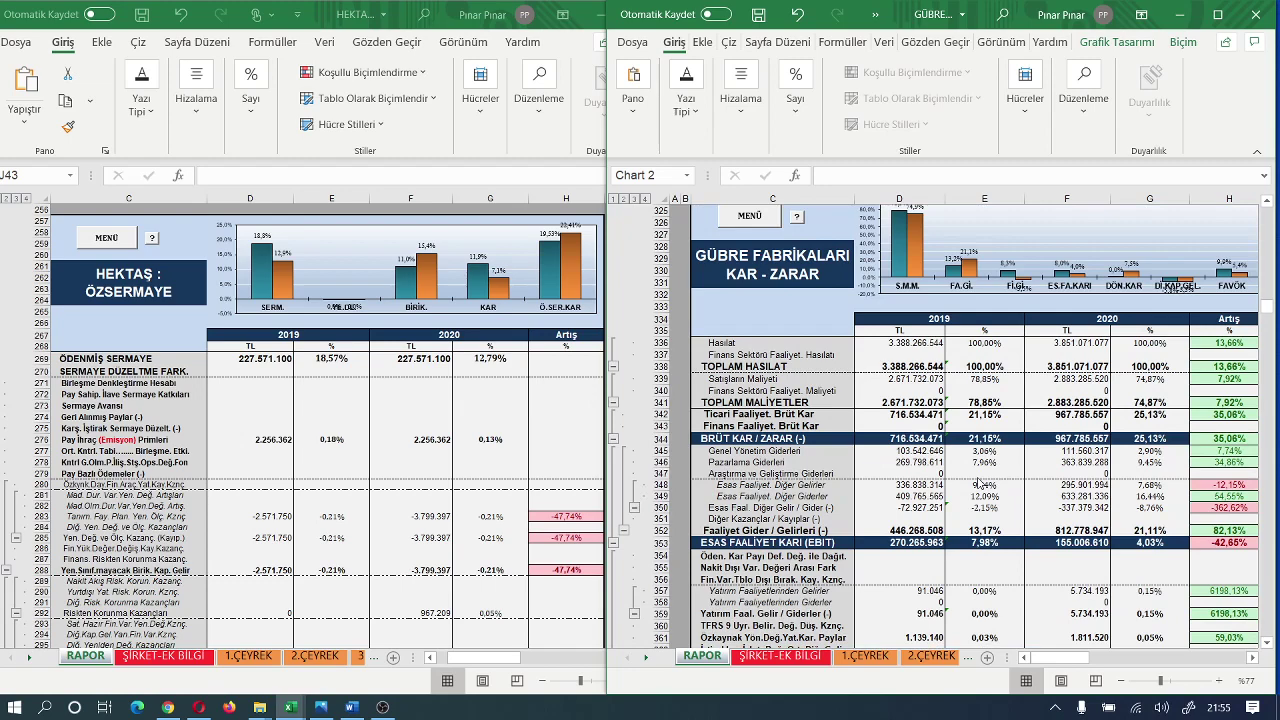
Go to the Kar - Zarar (profit and loss) section in the Hektaş report
click(333, 457)
scroll(375, 453, down, 8)
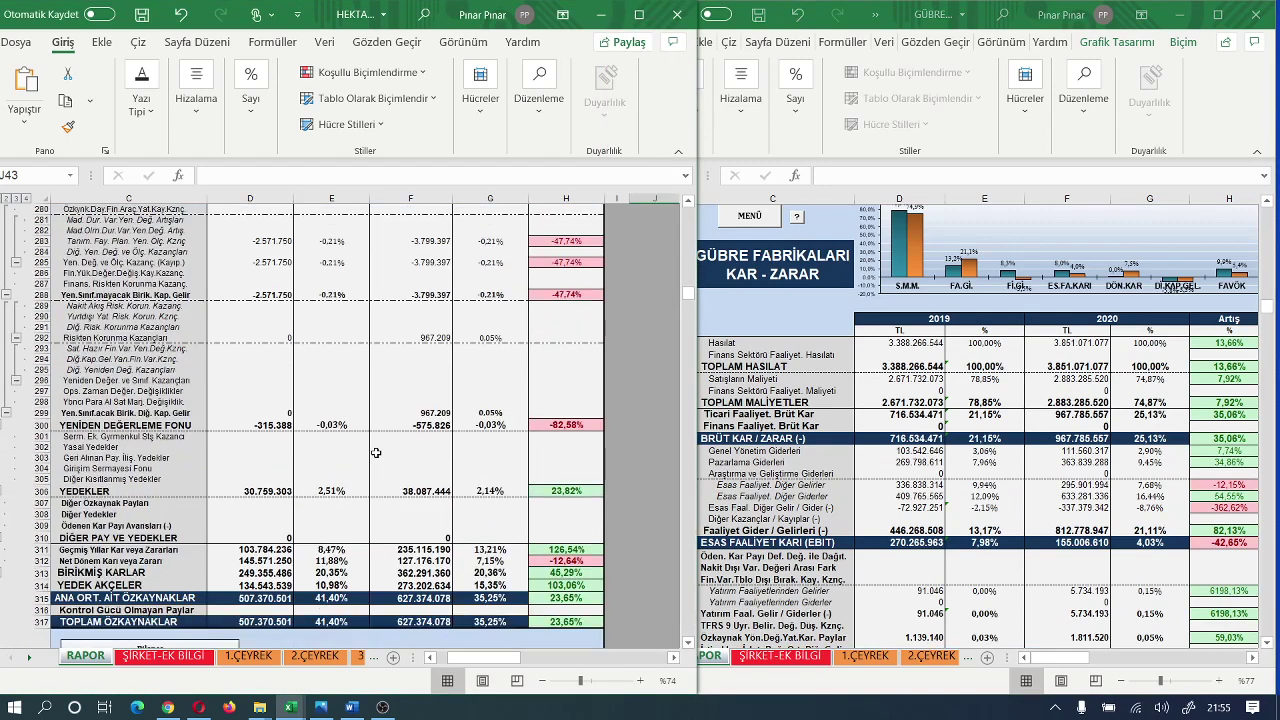
scroll(375, 453, down, 14)
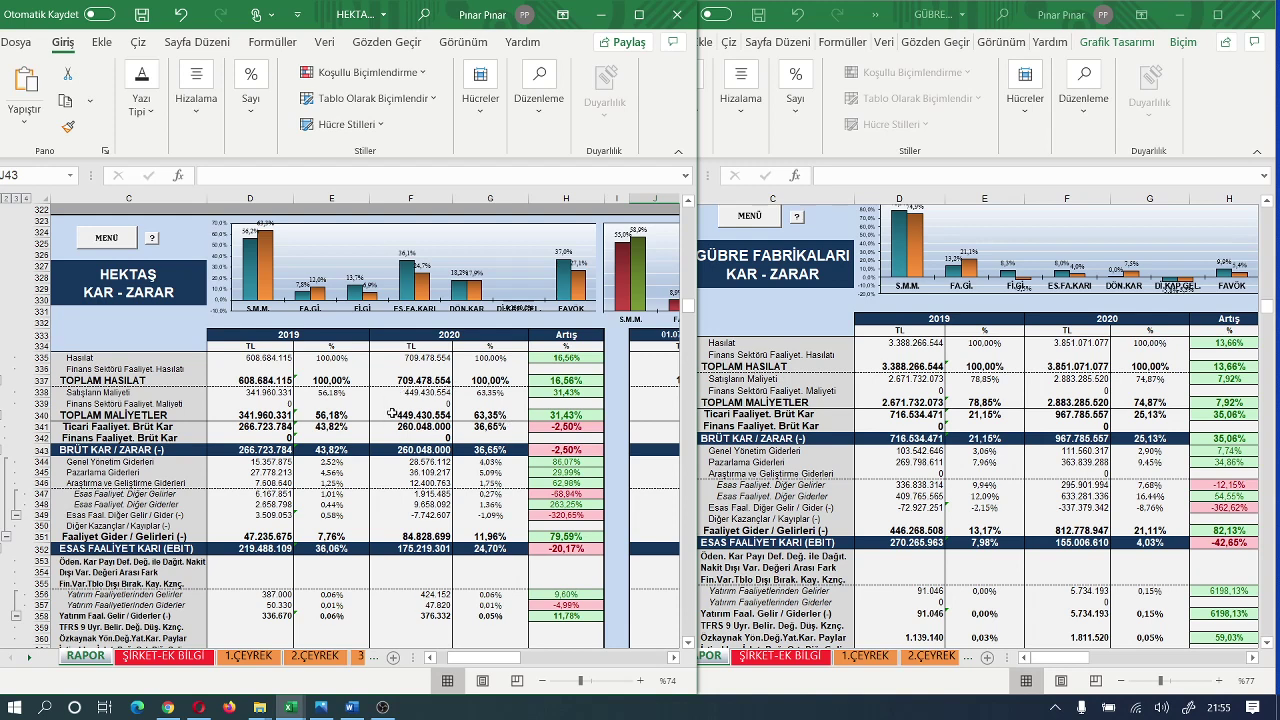
Compare the two Kar - Zarar charts, covering cost of sales, operating expenses, financing expenses and FAVÖK
mouse_move(408, 415)
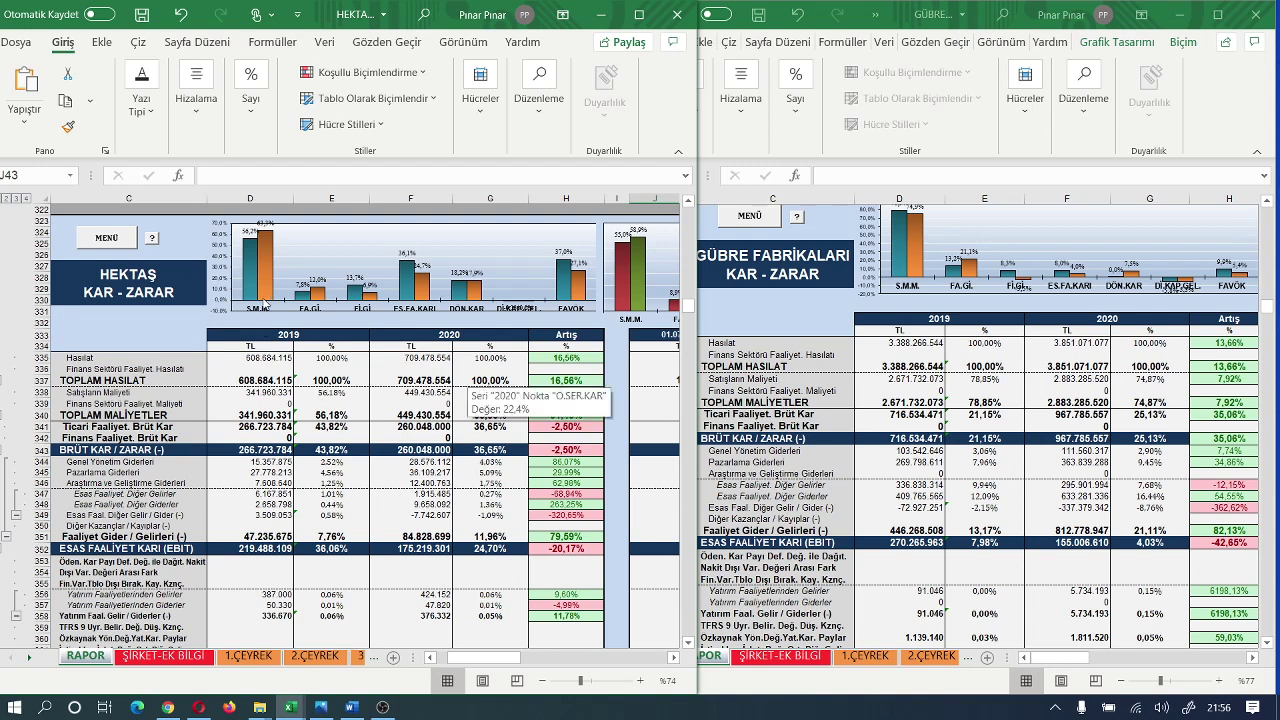
mouse_move(259, 279)
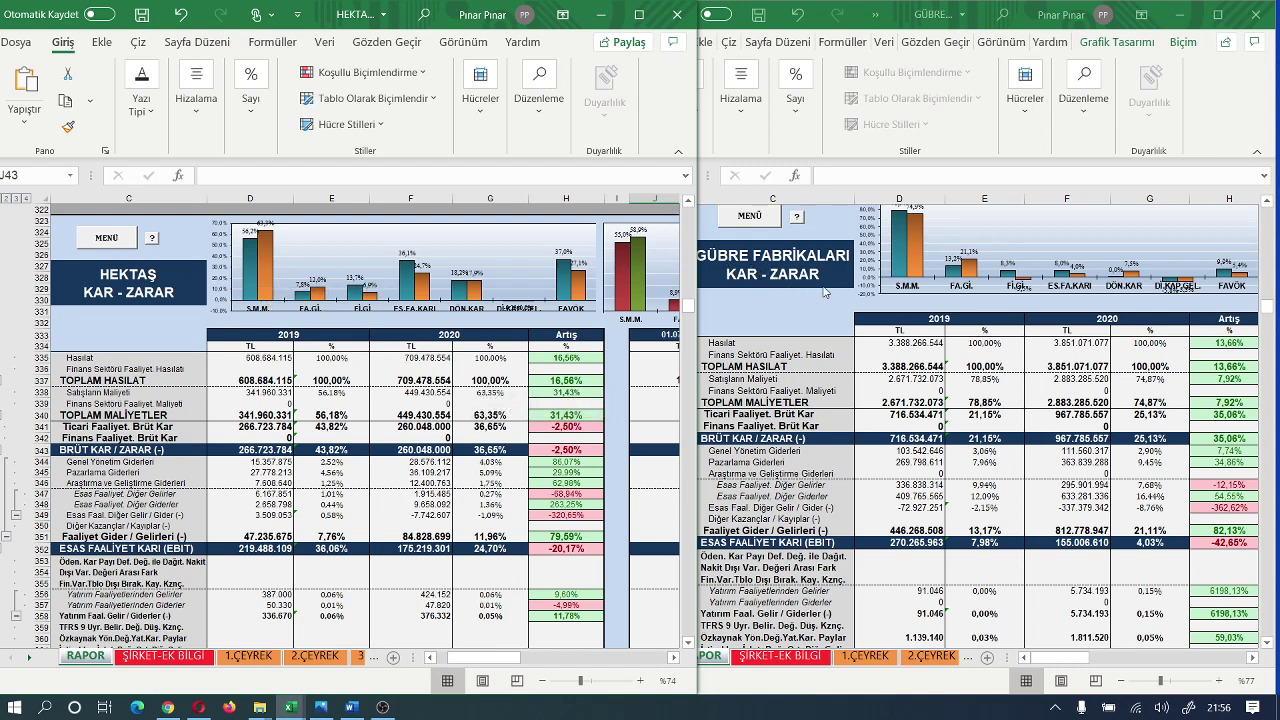
mouse_move(916, 266)
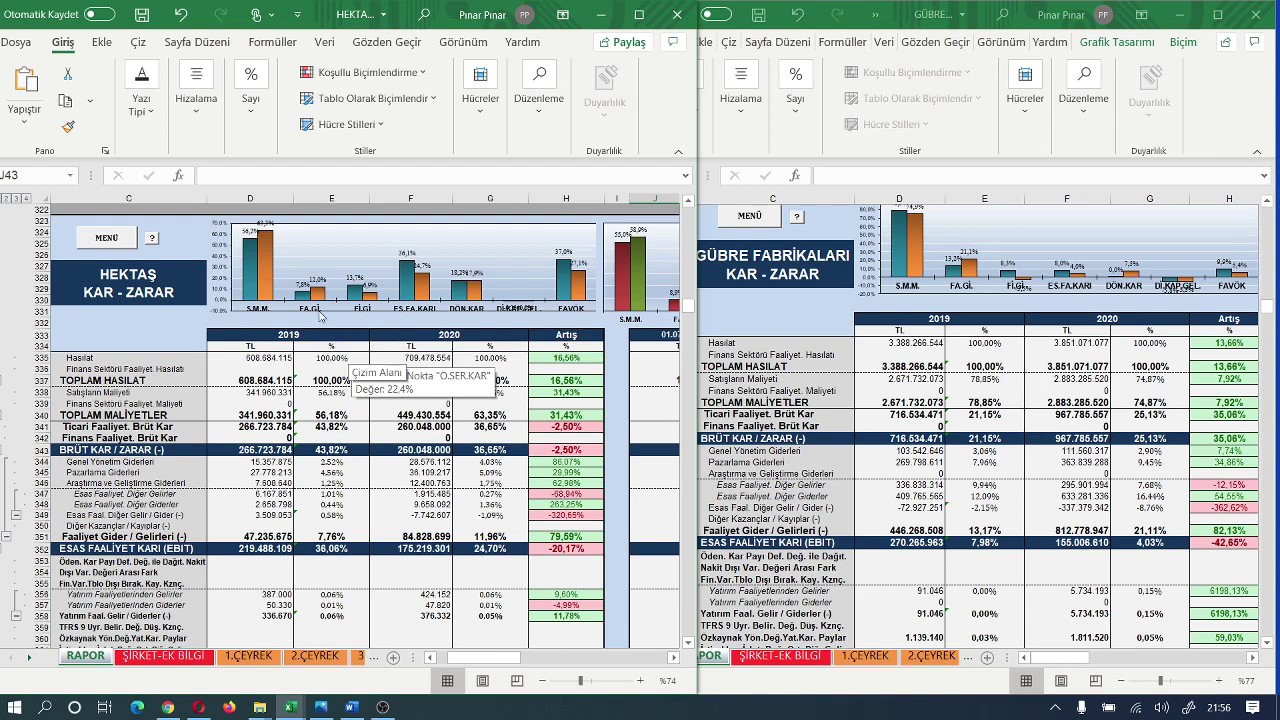
mouse_move(318, 296)
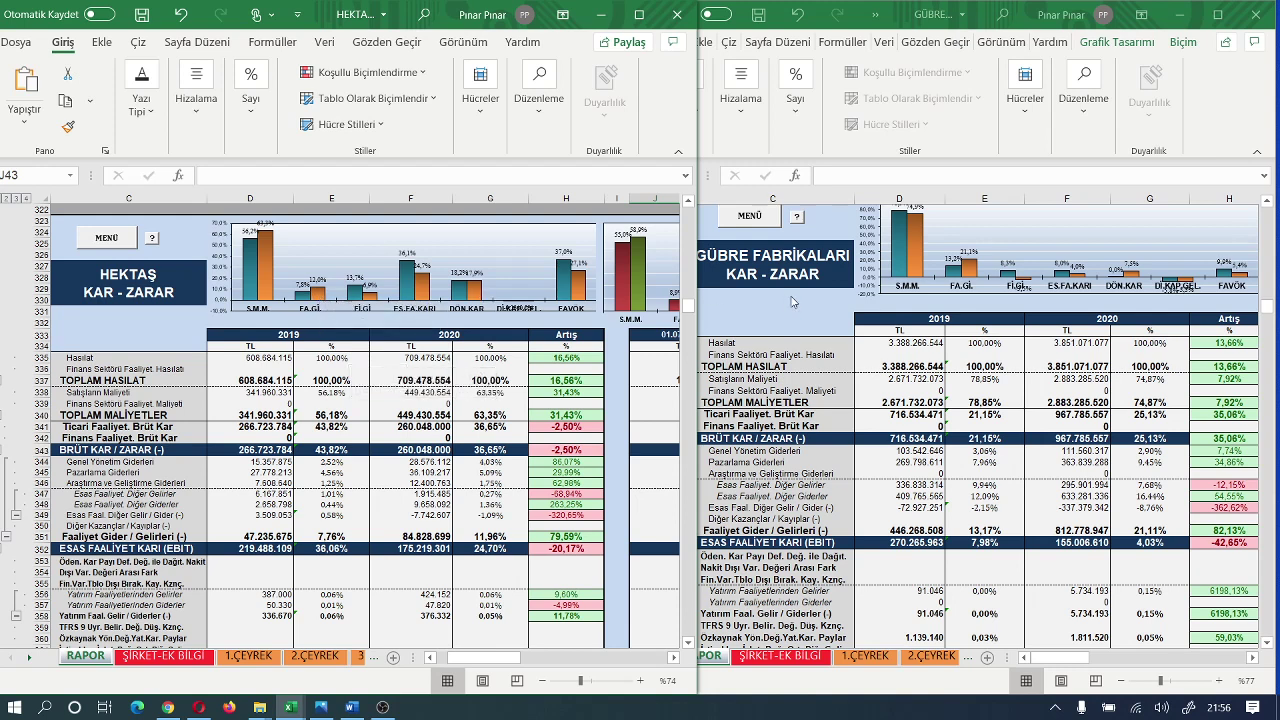
mouse_move(974, 270)
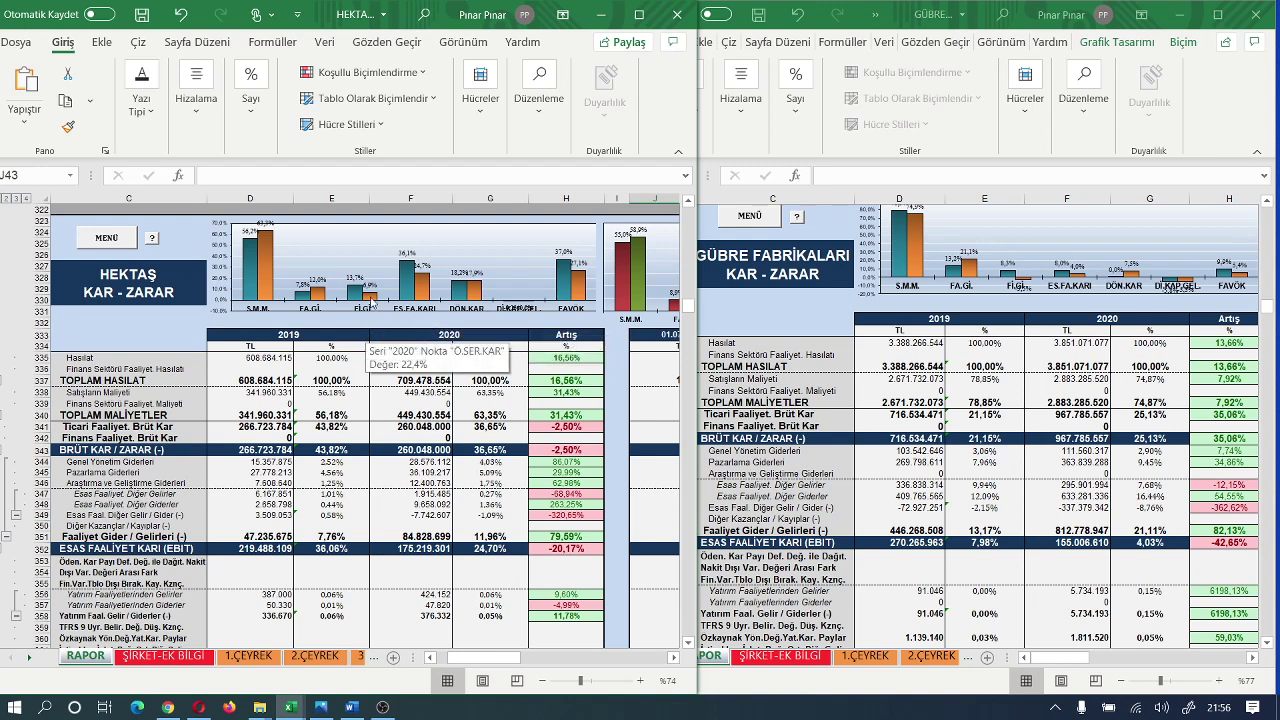
mouse_move(372, 300)
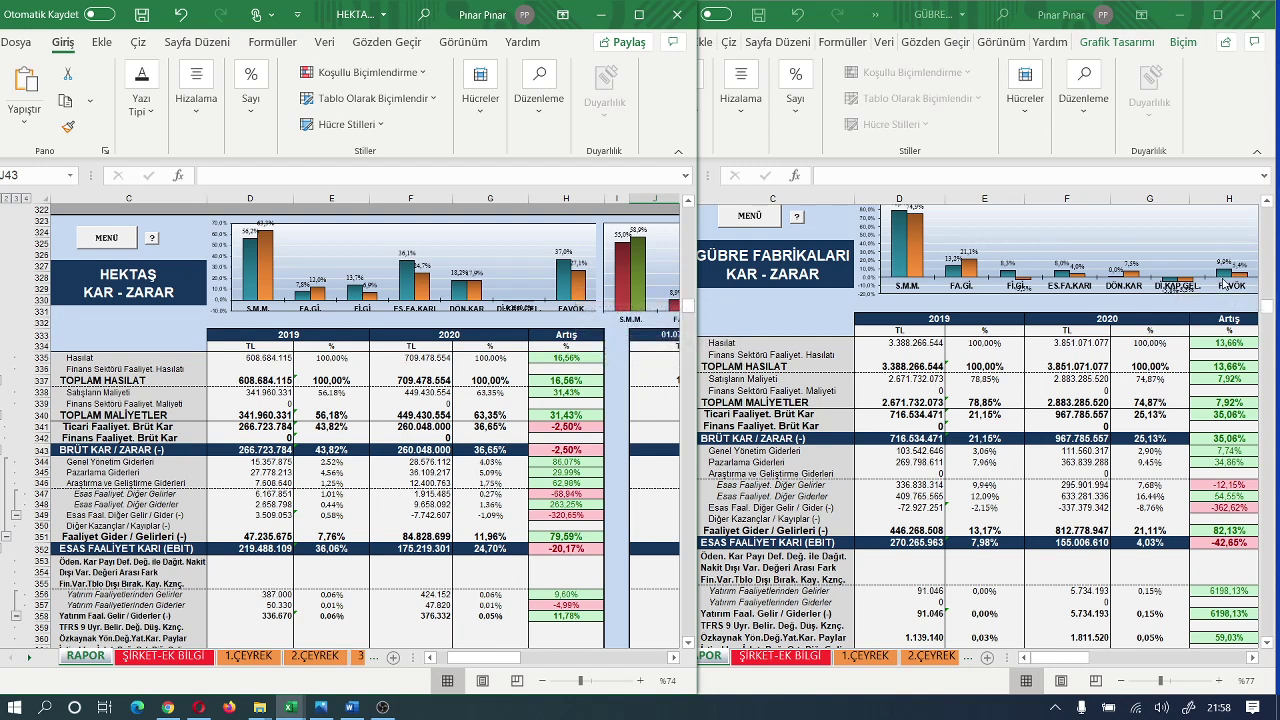
mouse_move(1238, 277)
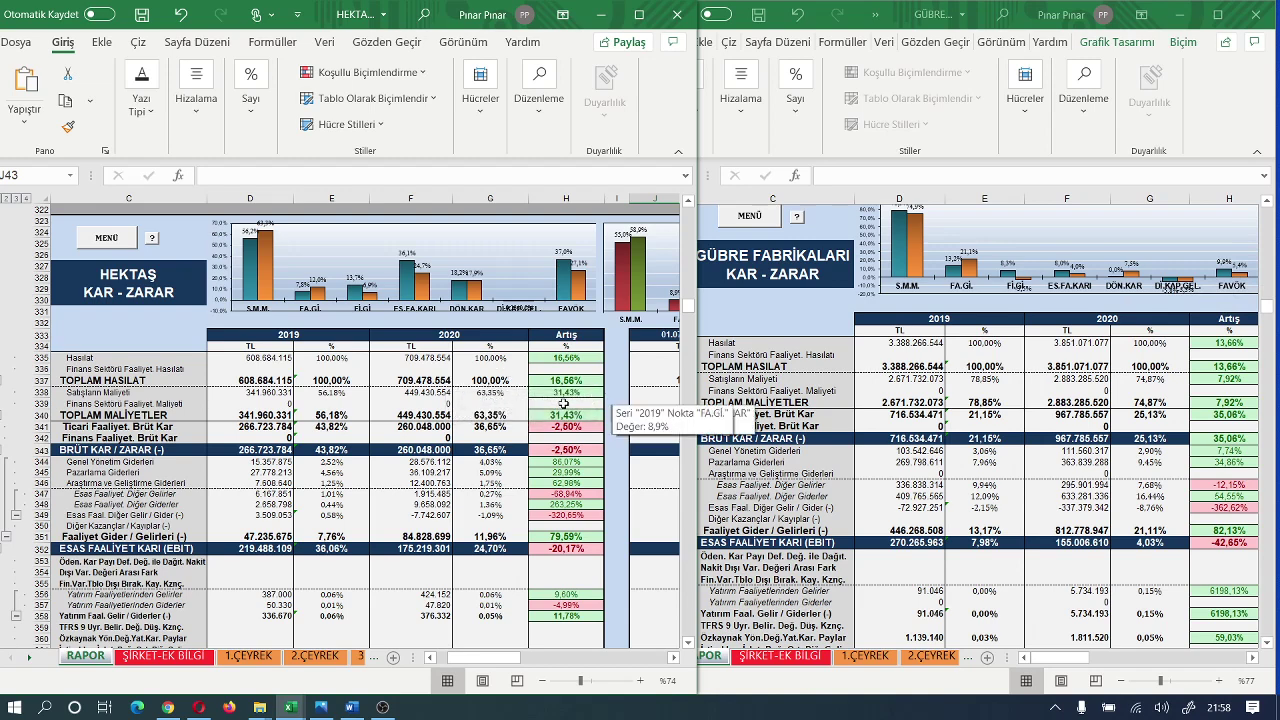
Go to the Nakit Akım Tablosu (cash flow statement) section in the Hektaş report
scroll(564, 404, down, 3)
scroll(563, 407, down, 15)
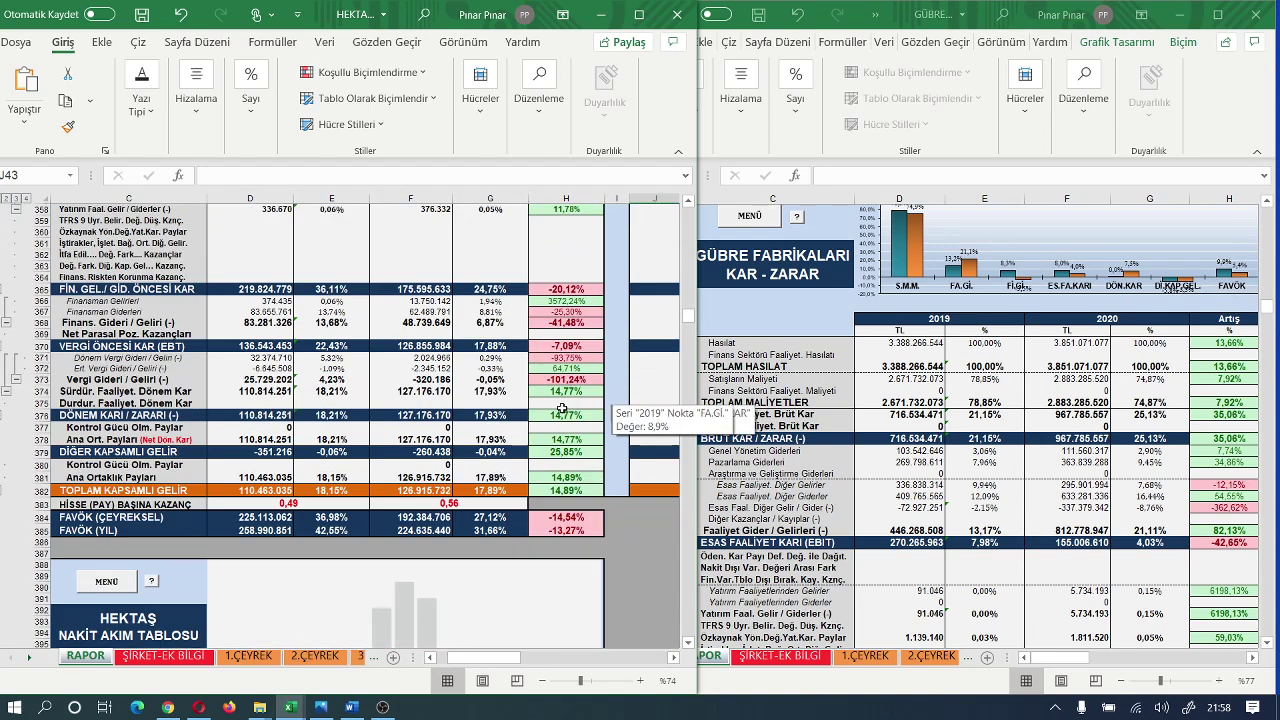
scroll(564, 413, down, 3)
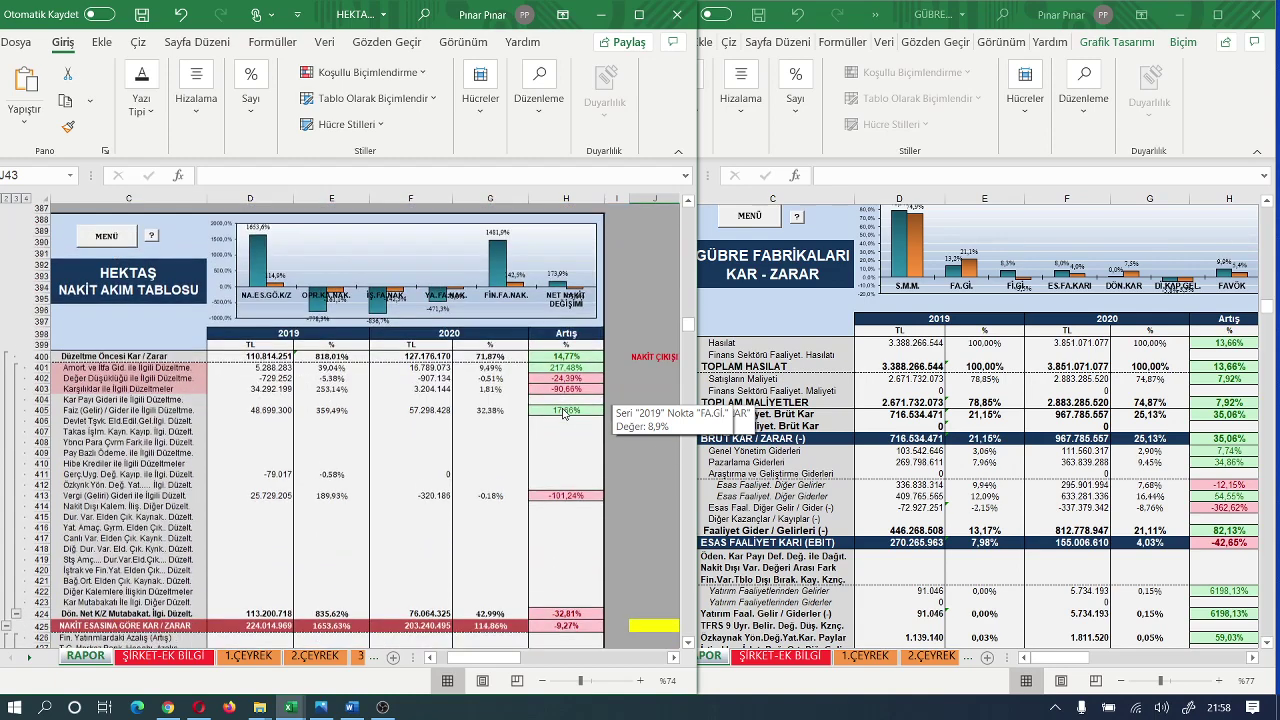
scroll(905, 422, down, 1)
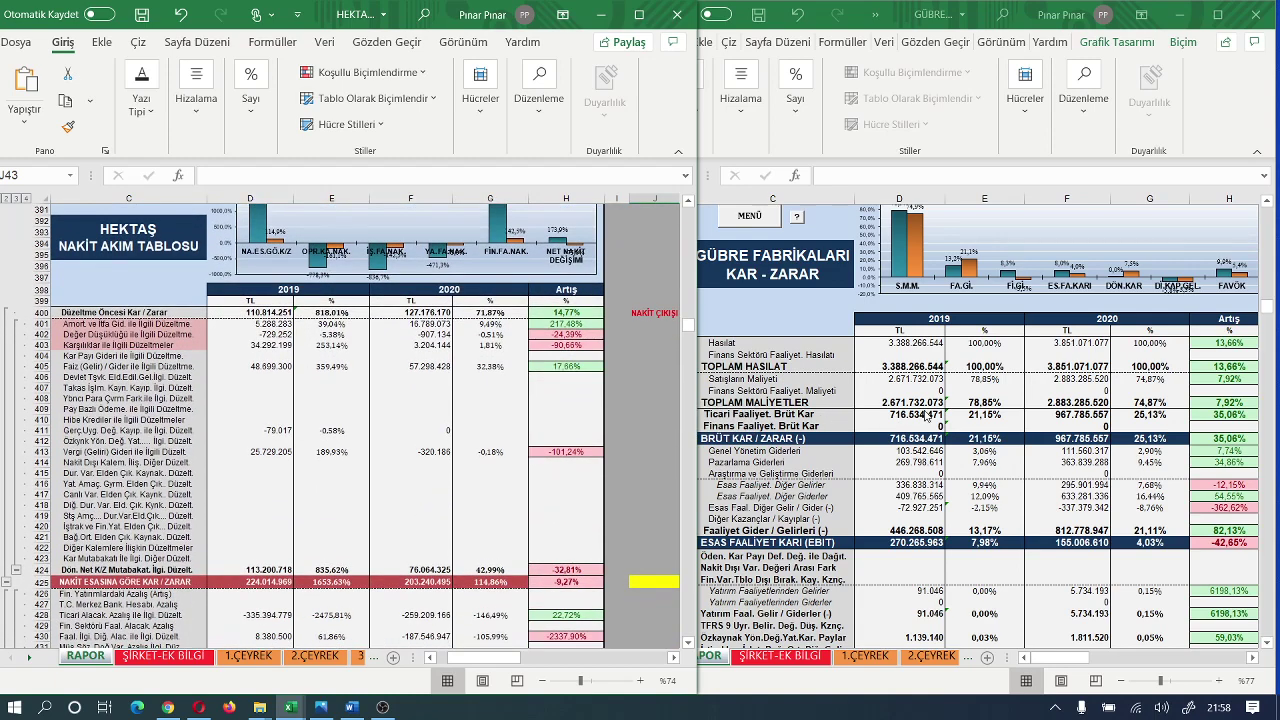
Go to the Nakit Akım Tablosu section in the Gübre Fabrikaları report and compare its cash flow chart with the Hektaş one
click(928, 418)
scroll(928, 418, down, 15)
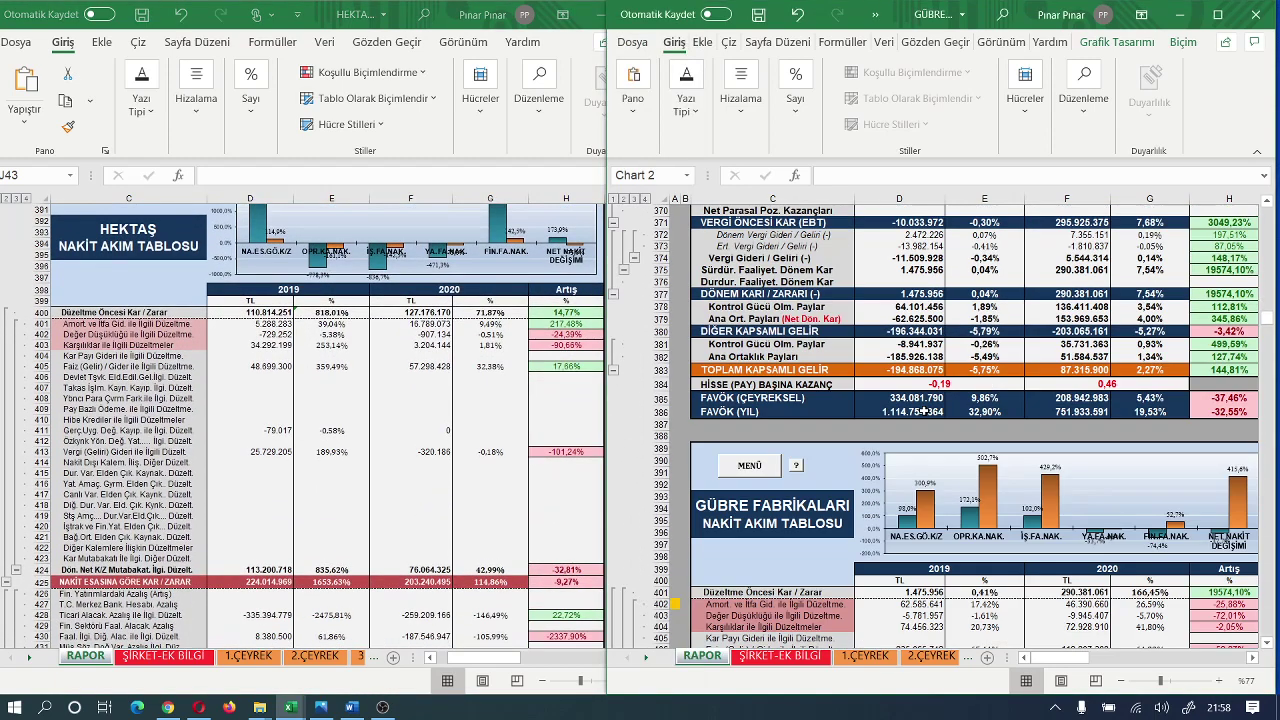
scroll(924, 411, down, 6)
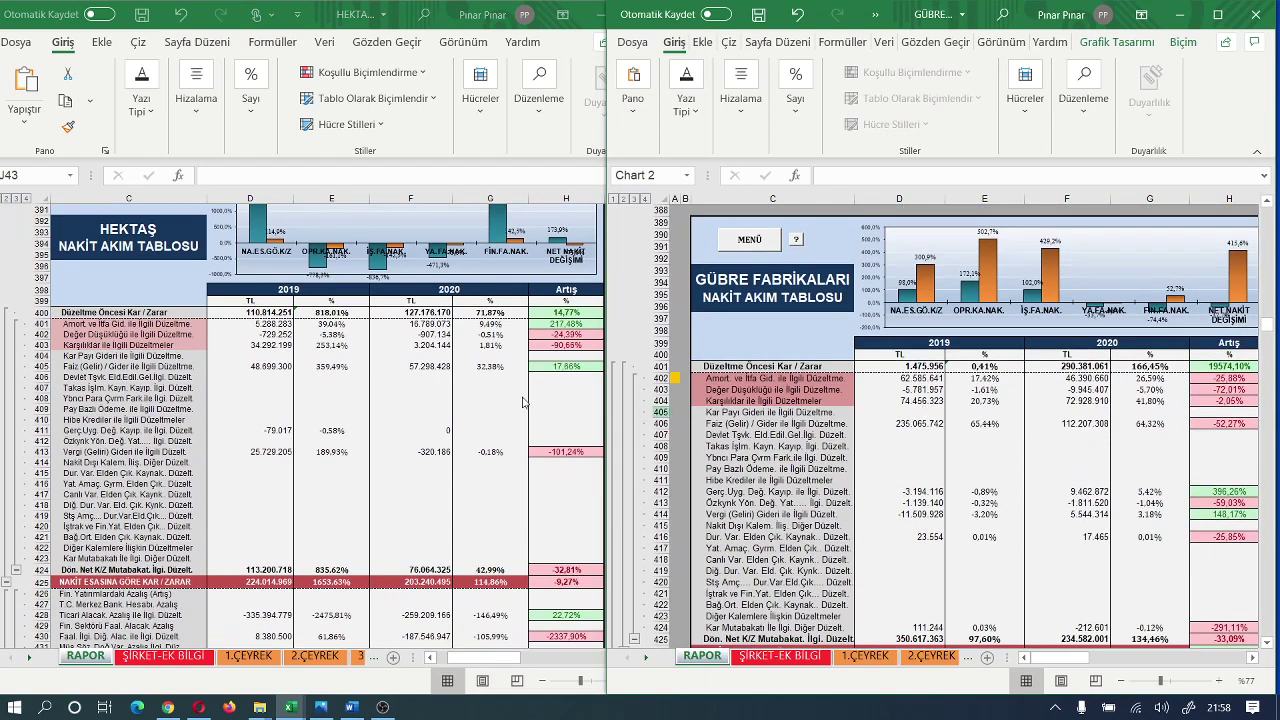
click(451, 400)
scroll(450, 397, up, 1)
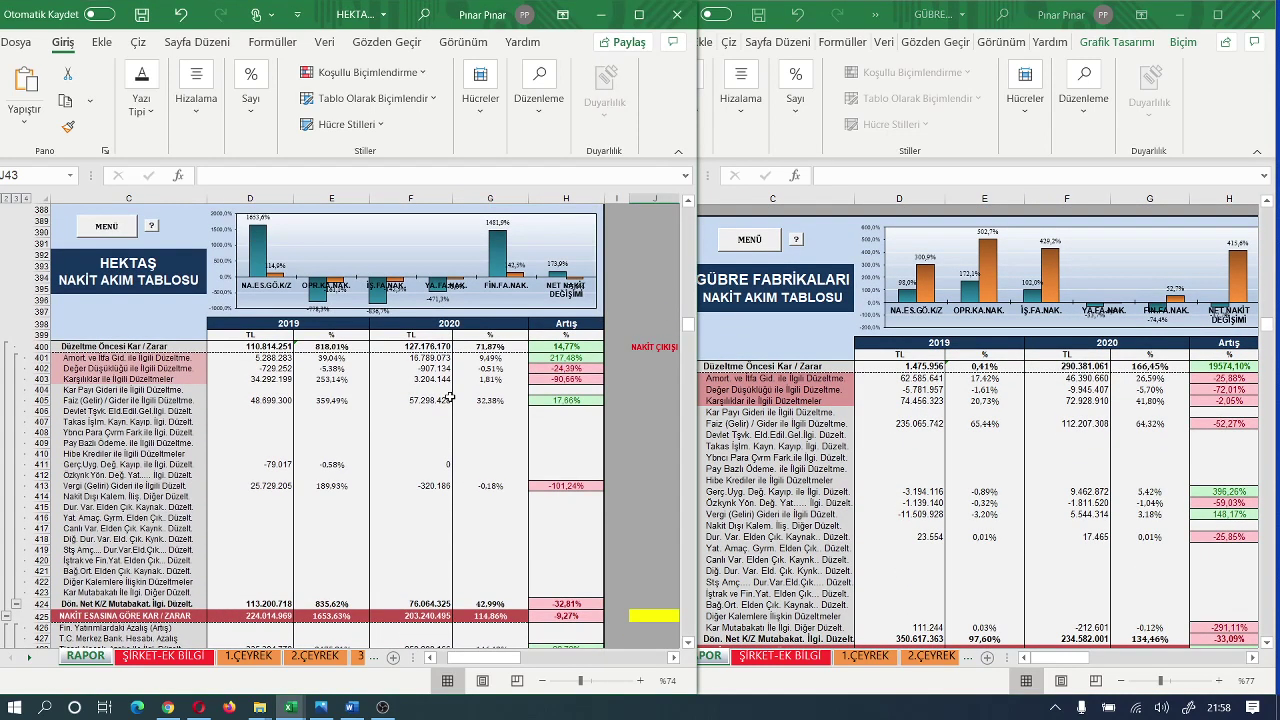
click(897, 393)
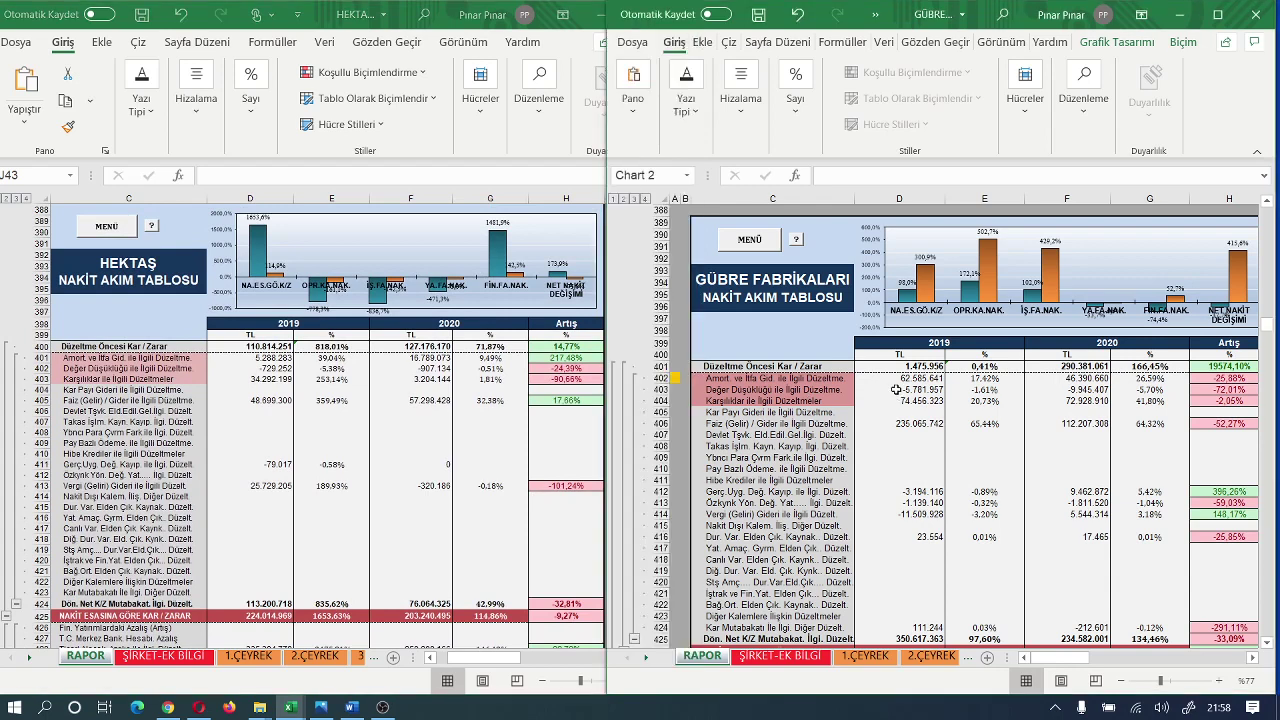
scroll(897, 390, up, 2)
scroll(897, 390, down, 2)
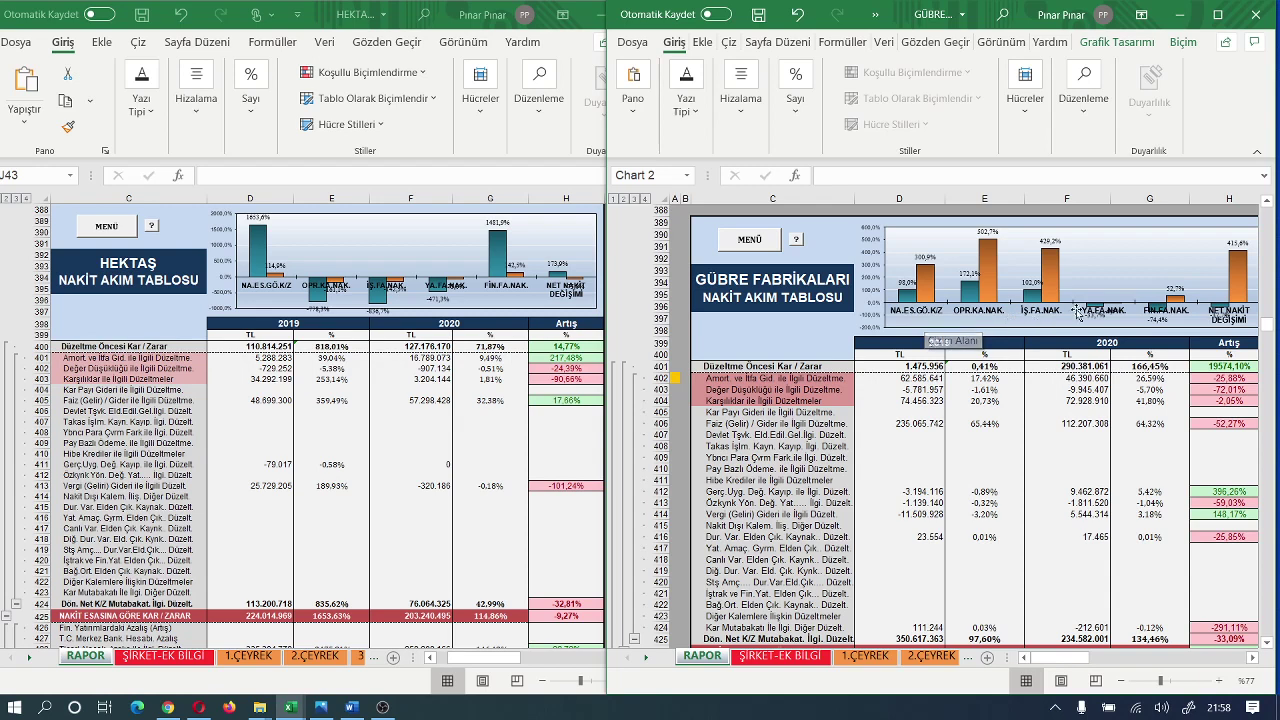
Open the Nakit (Para) Akım Değerleme section in both reports and compare the cash flow evaluation notes
click(152, 227)
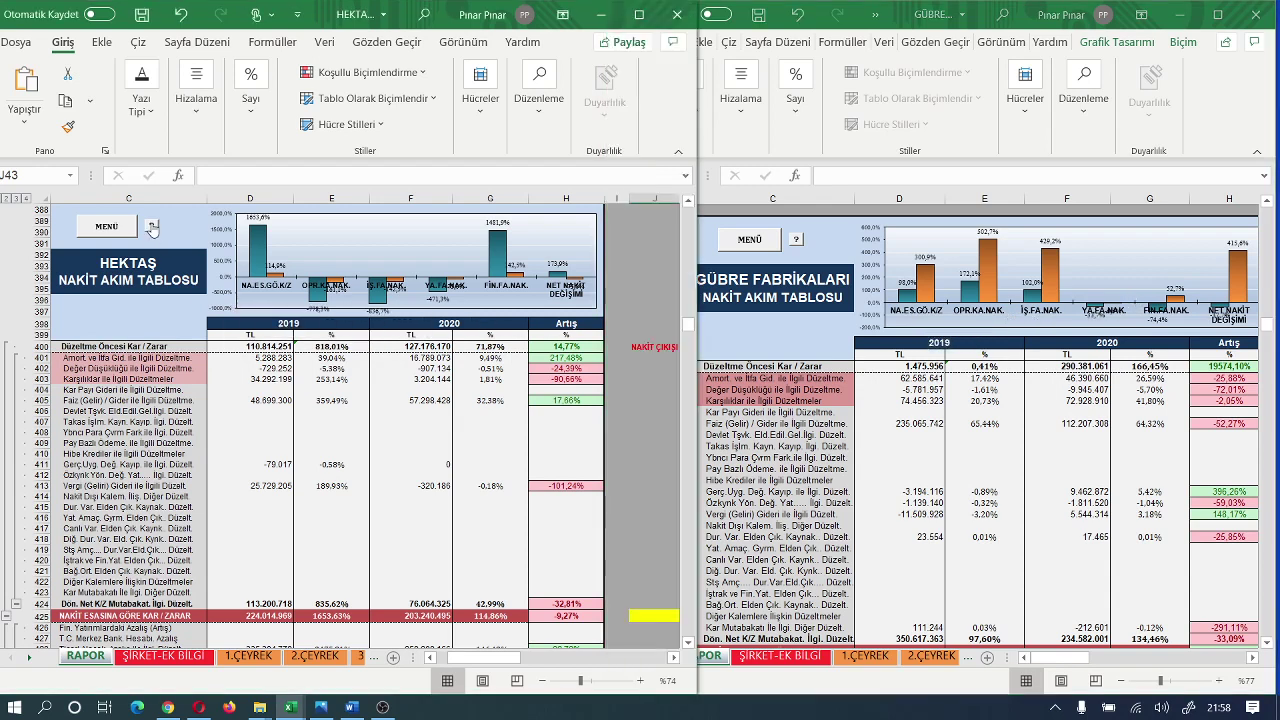
click(152, 227)
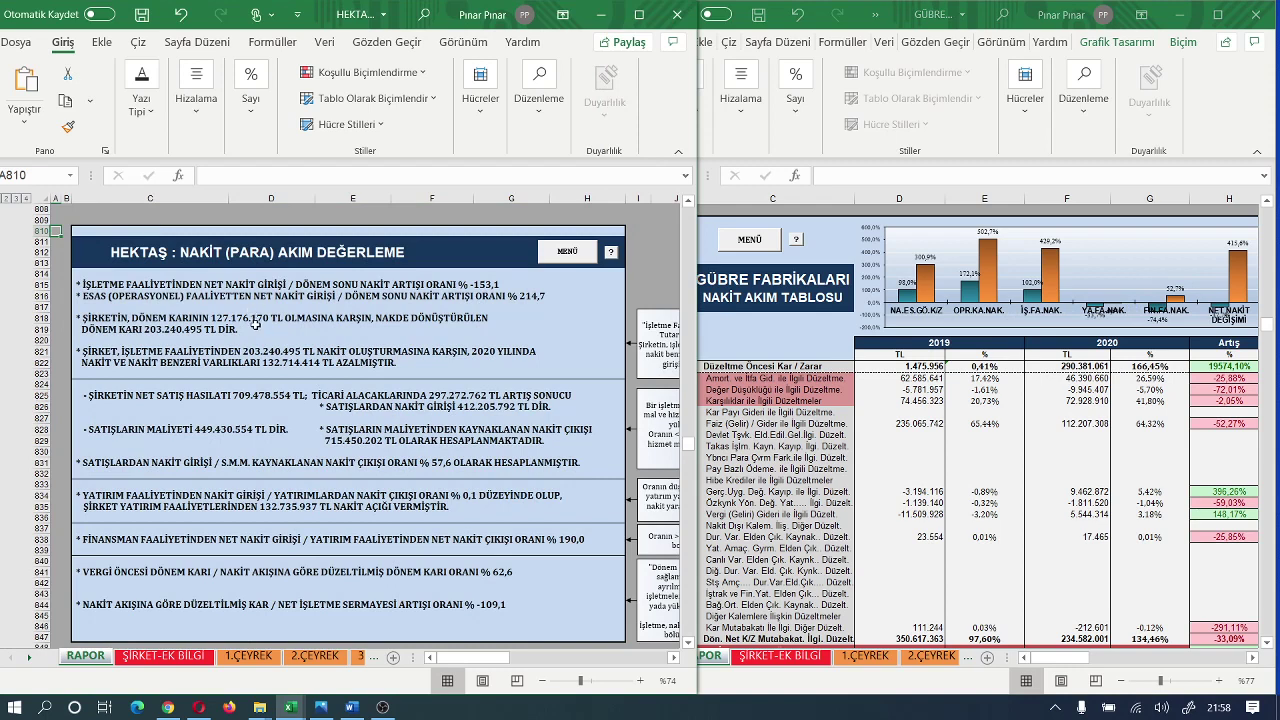
click(797, 241)
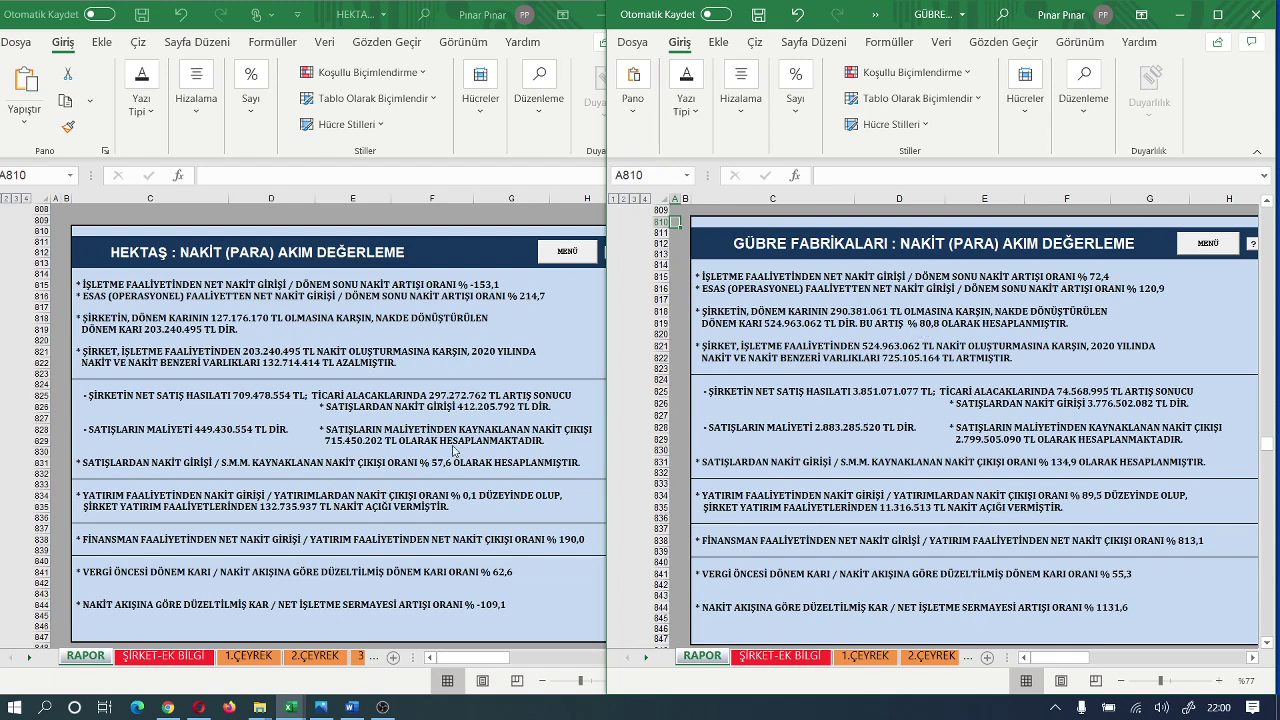
scroll(860, 428, down, 3)
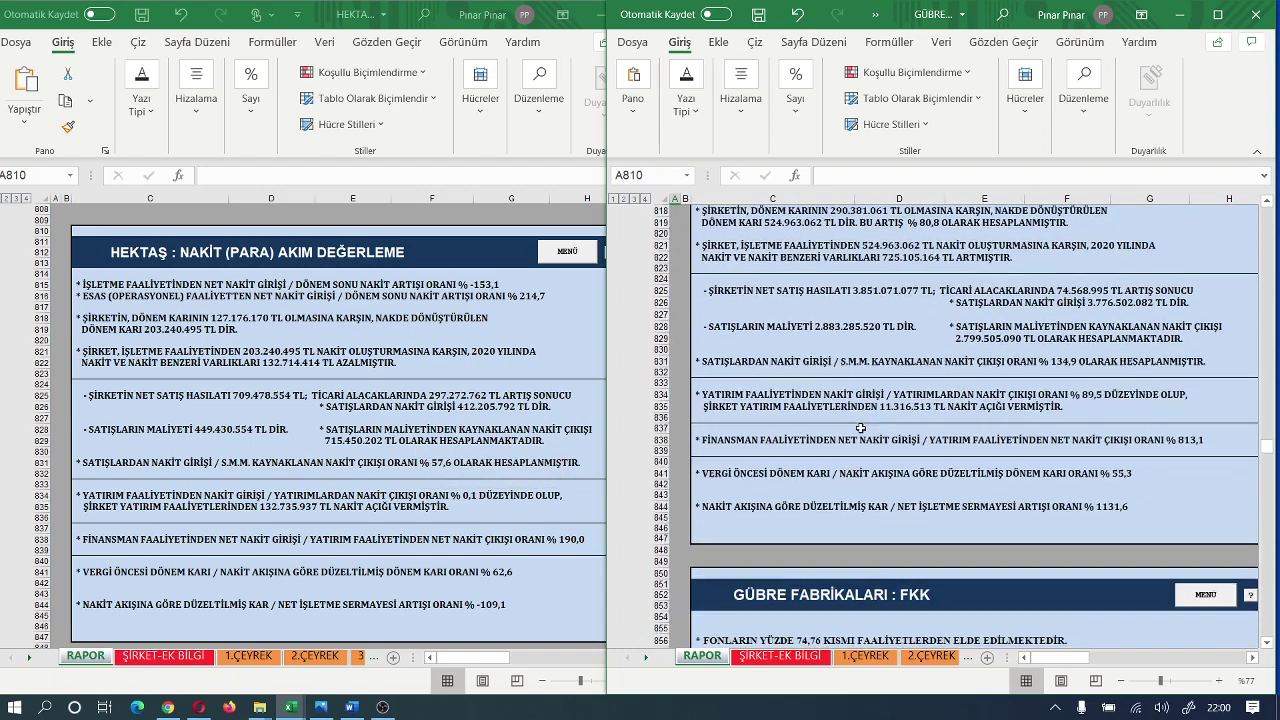
scroll(860, 428, down, 1)
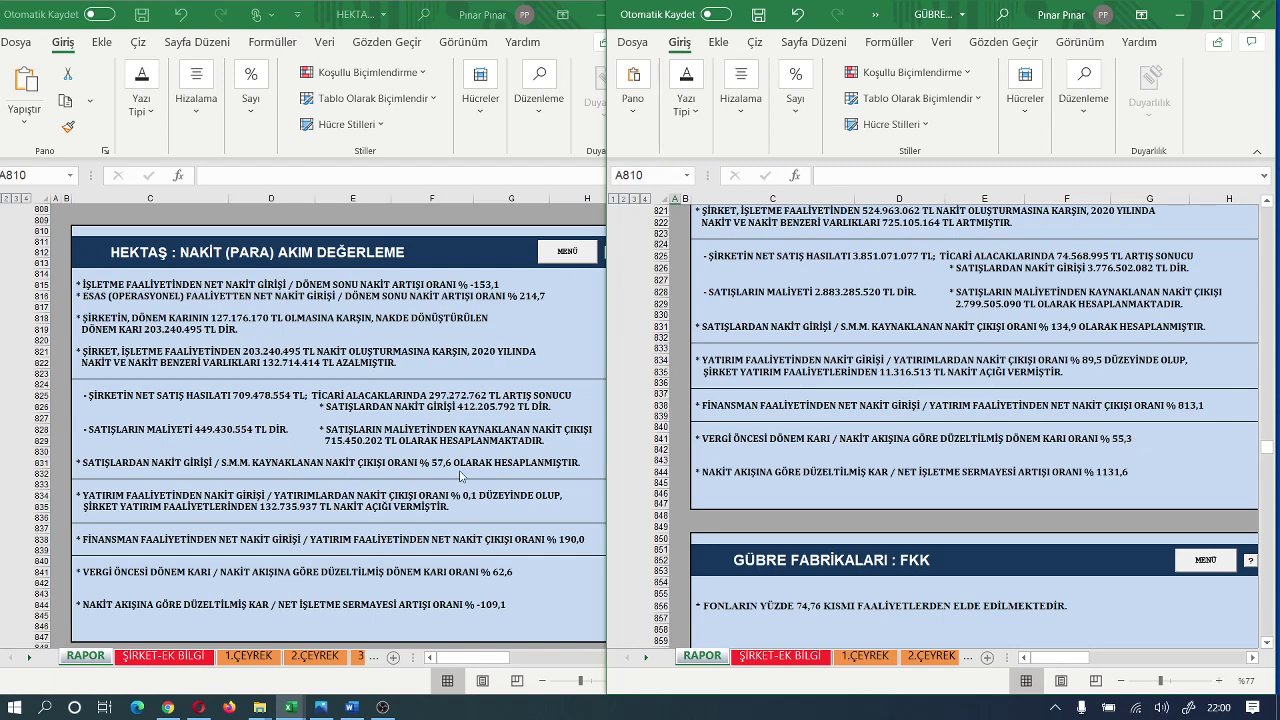
click(359, 442)
scroll(357, 437, down, 4)
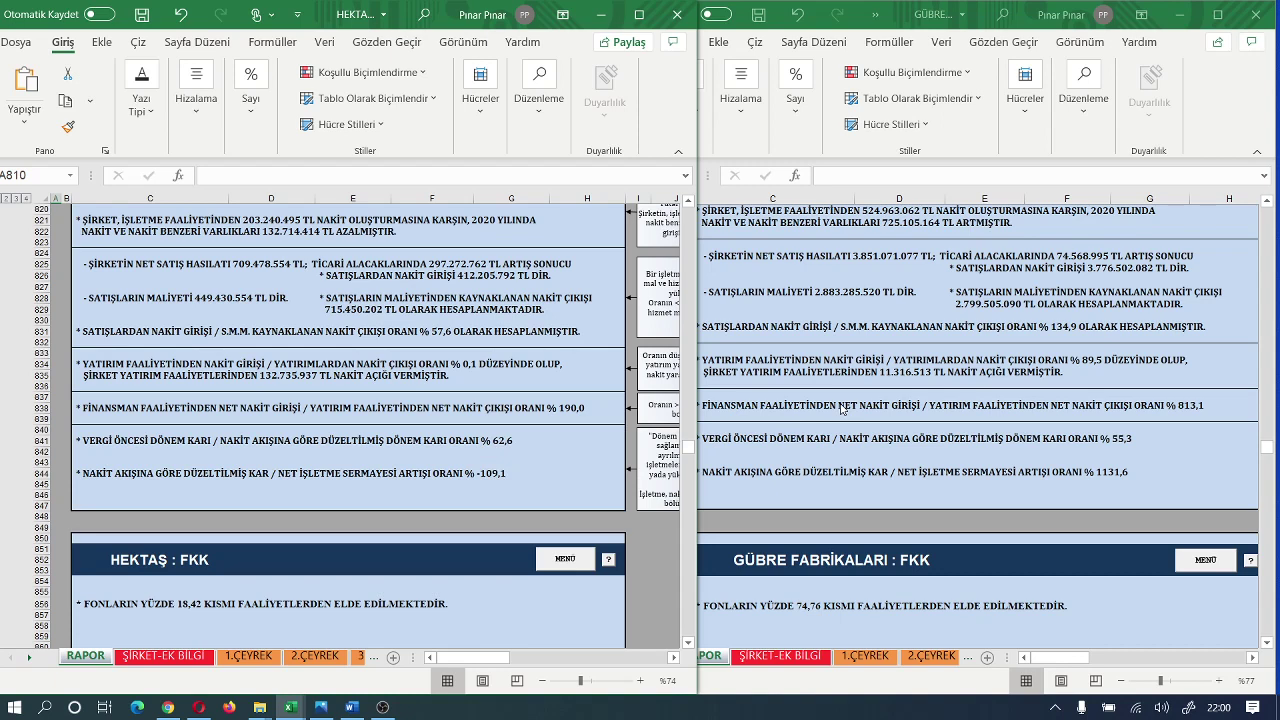
Compare the FKK sections of both reports, covering the sources and uses of funds
scroll(612, 419, down, 5)
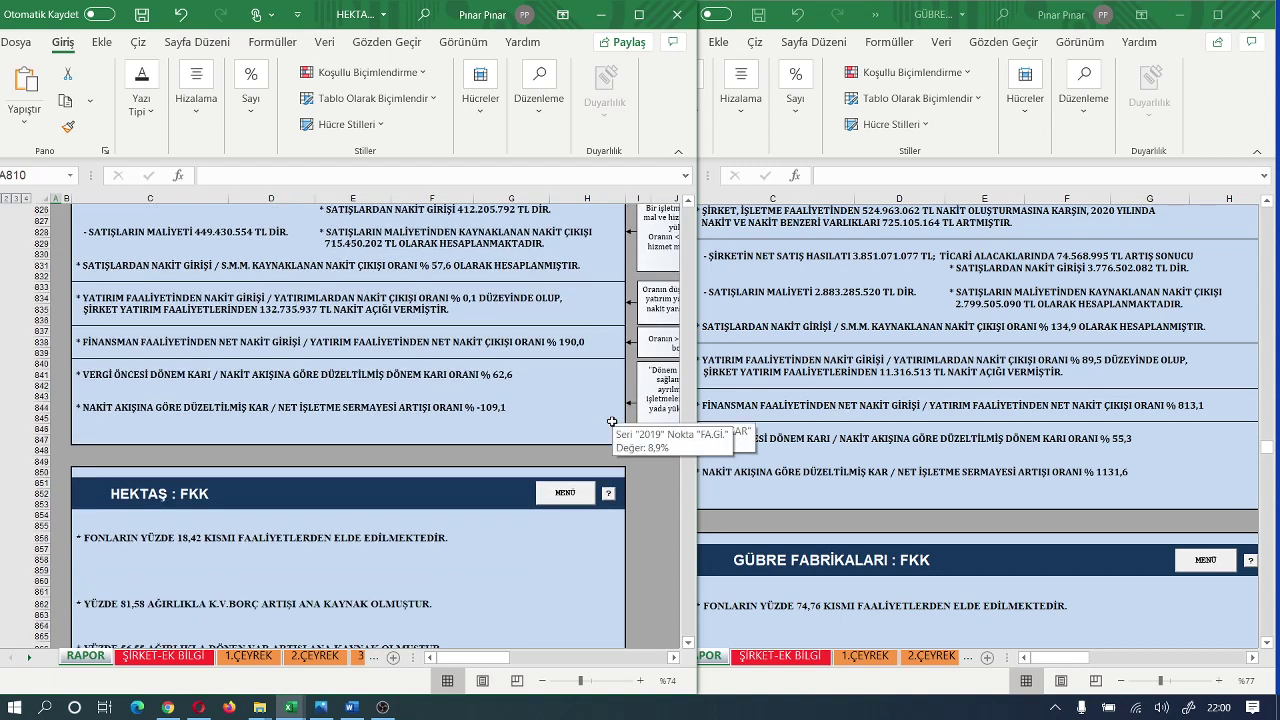
scroll(593, 428, down, 1)
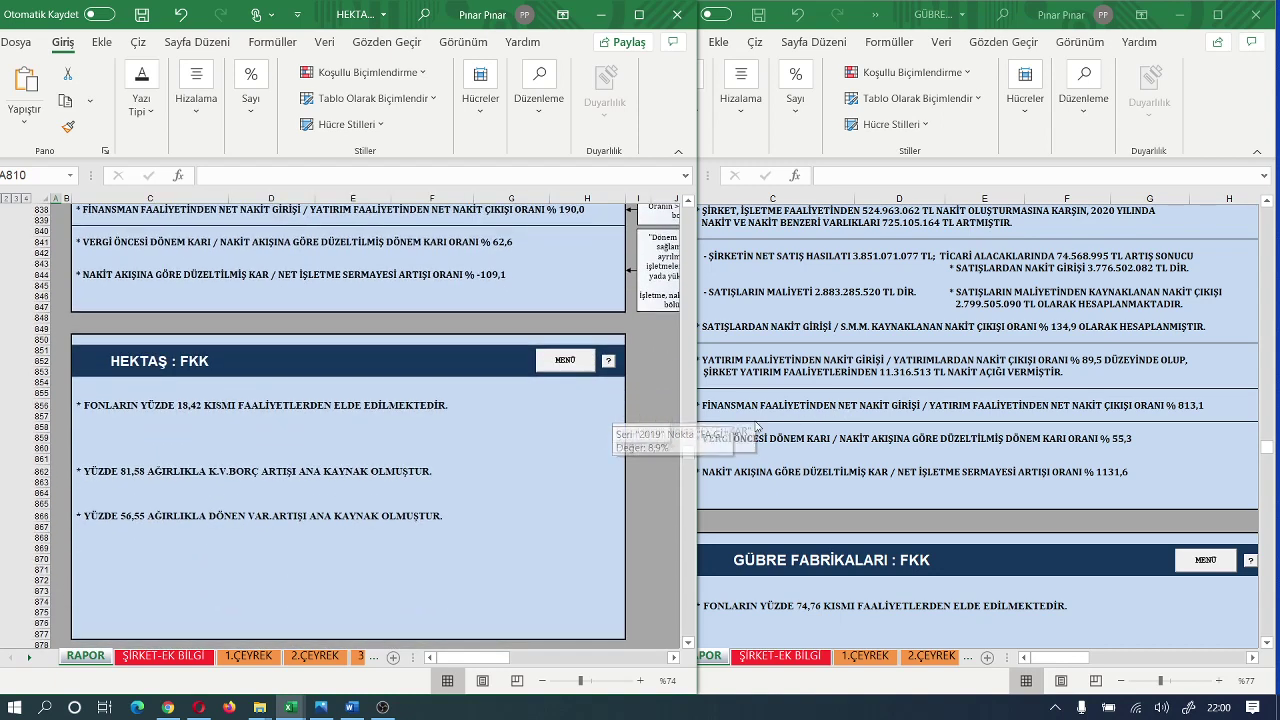
click(873, 435)
scroll(872, 433, down, 5)
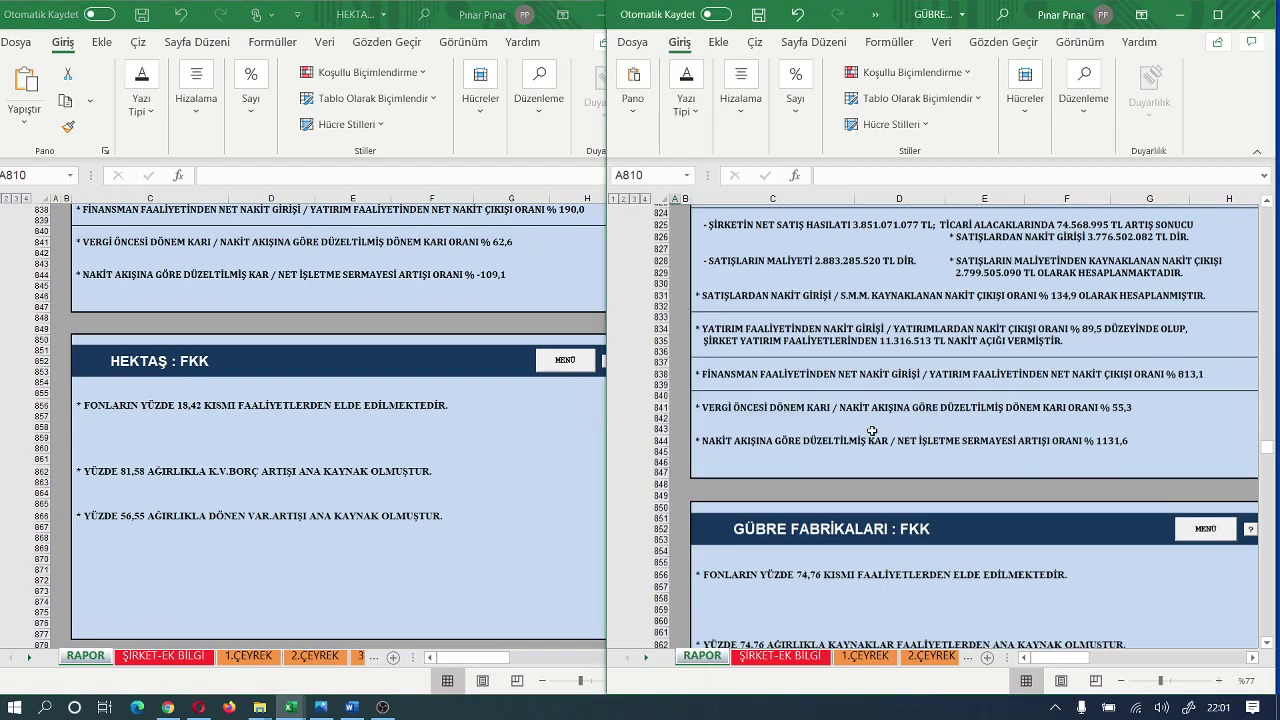
scroll(872, 432, down, 1)
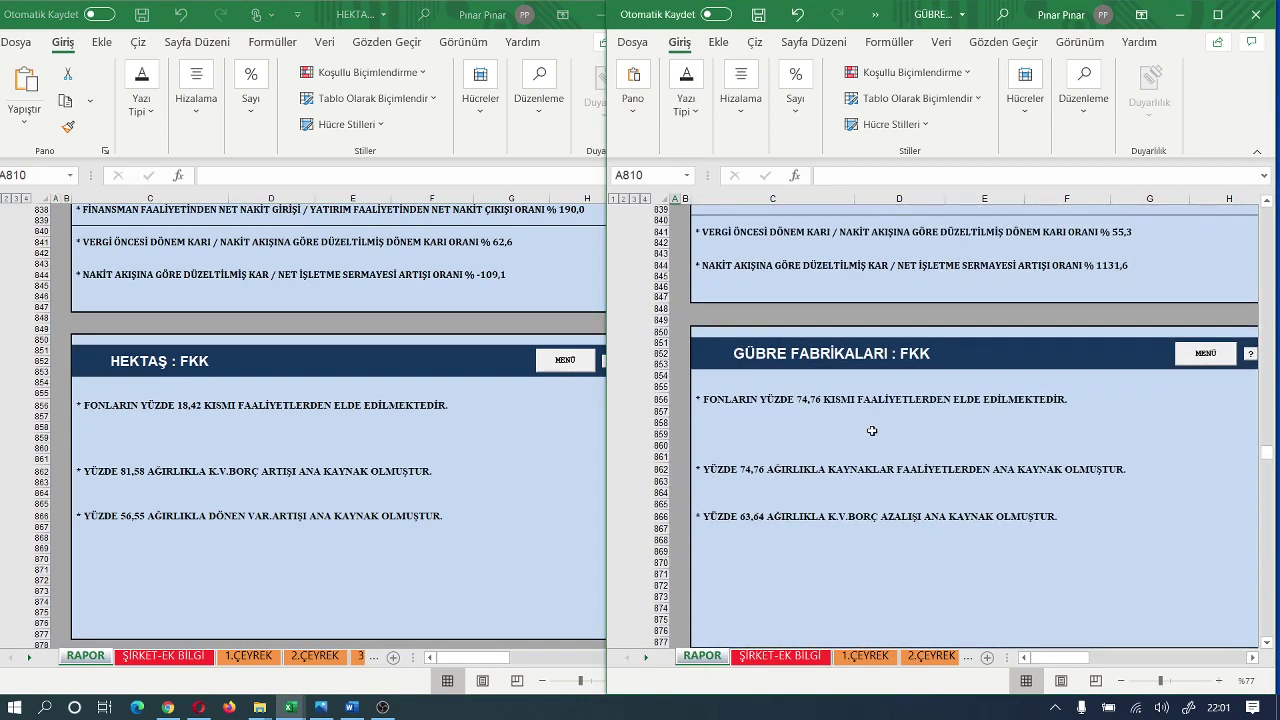
mouse_move(183, 425)
mouse_move(424, 424)
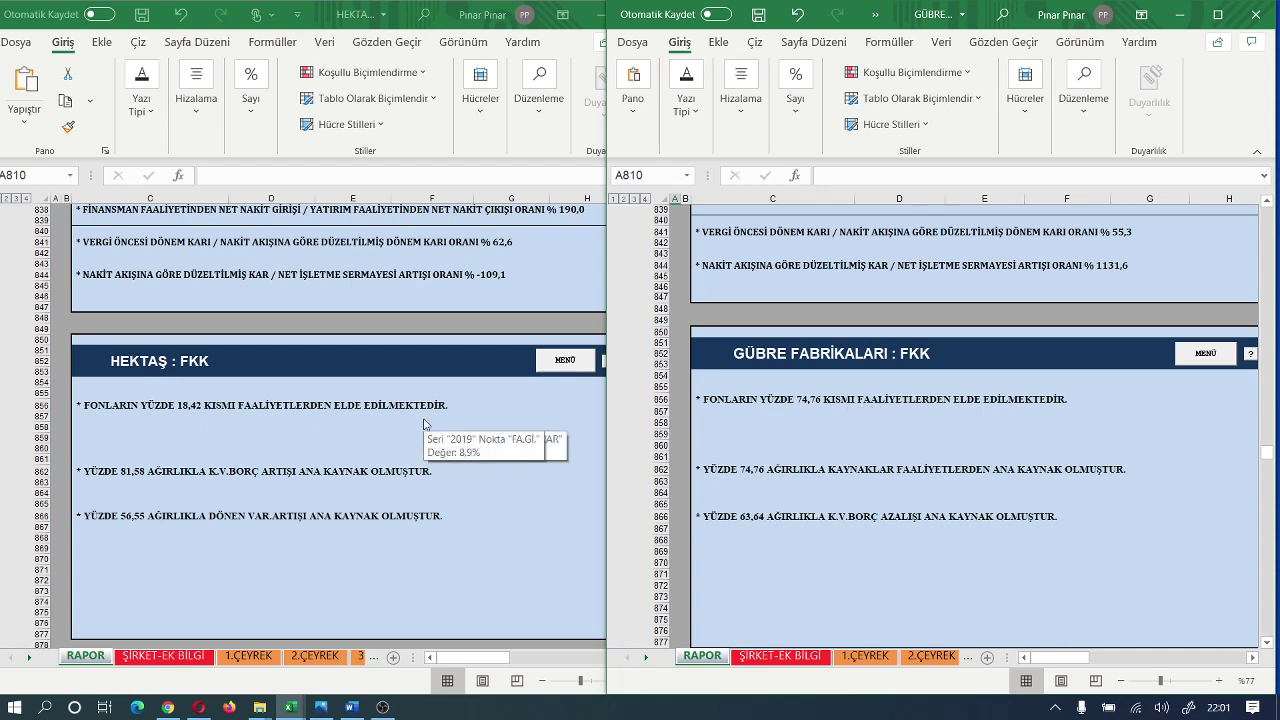
Return both reports from the FKK section to the beginning of the RAPOR sheet
click(562, 362)
click(560, 364)
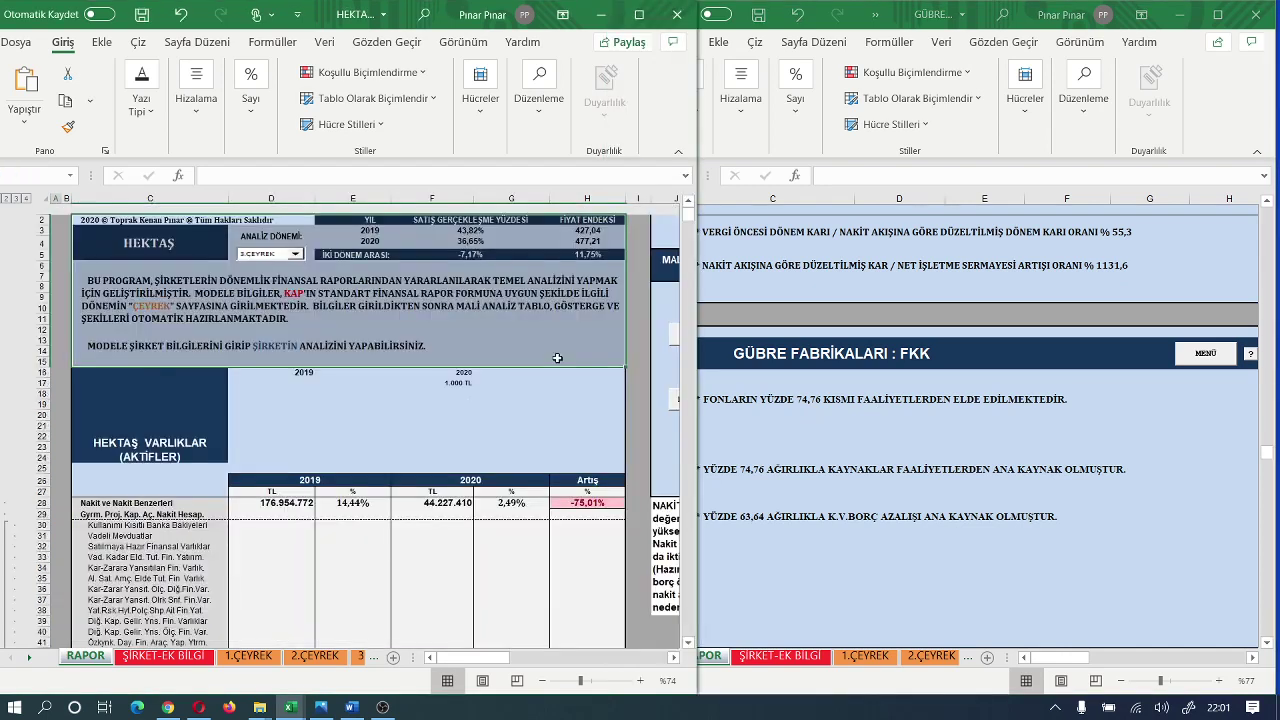
click(1190, 356)
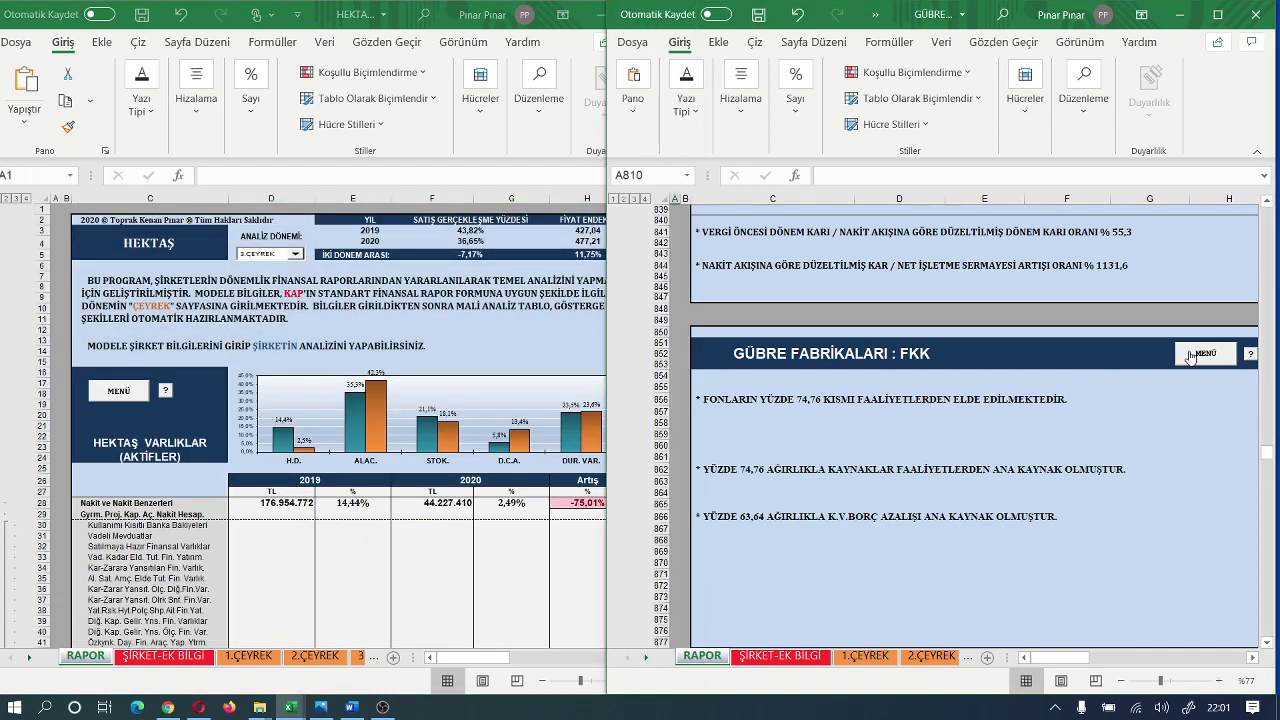
click(1190, 356)
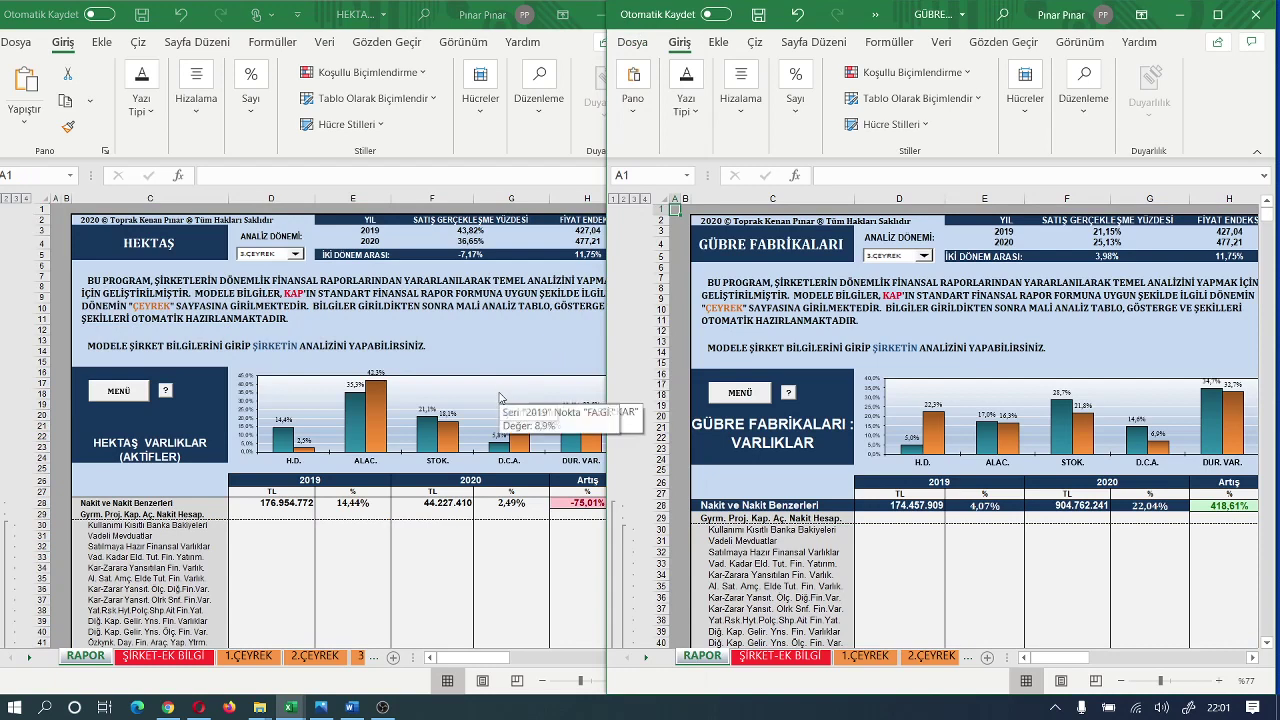
Go to the Hisse Değeri (share value) section from the Mali Analiz group in the Hektaş report
click(550, 368)
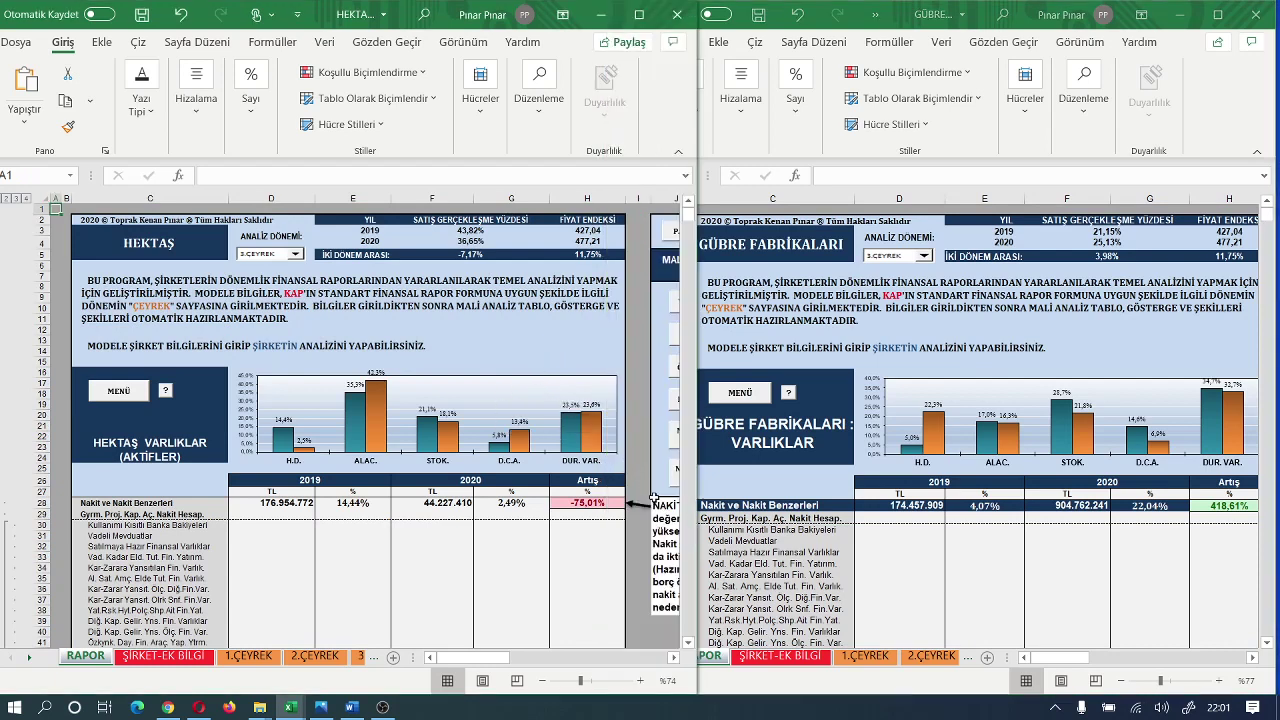
click(673, 658)
click(673, 658)
click(673, 658)
click(673, 658)
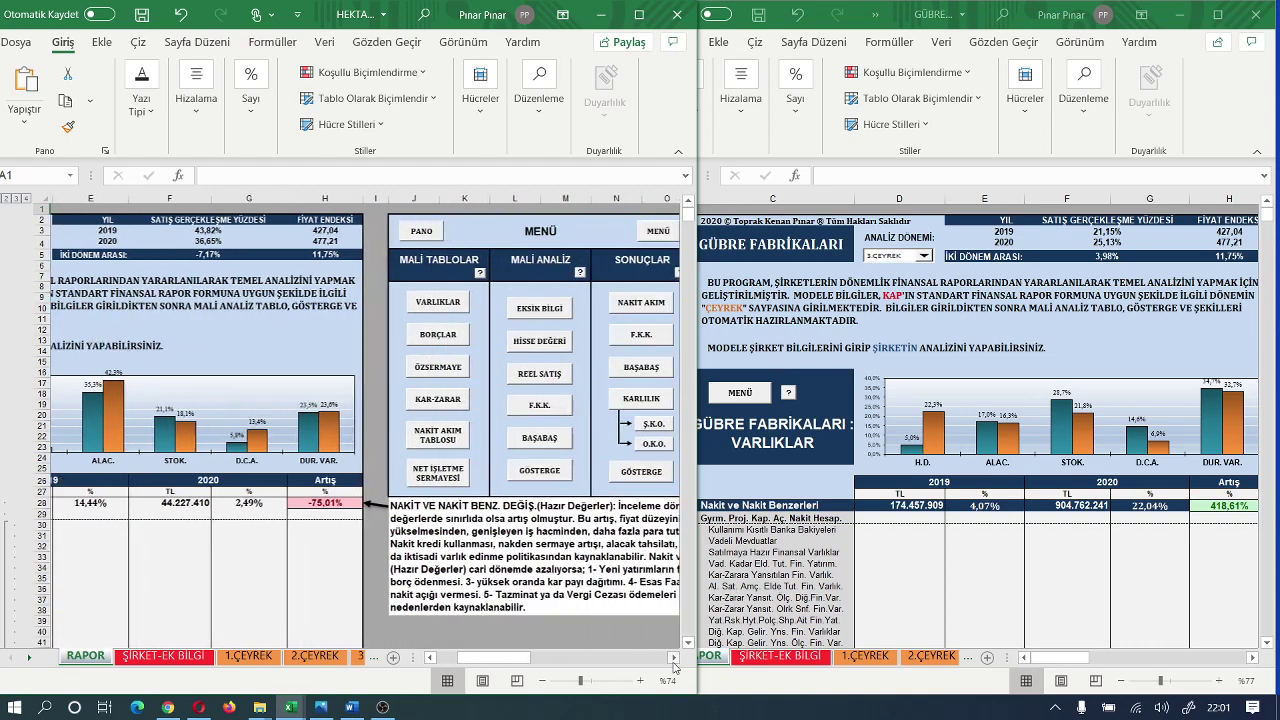
click(673, 658)
click(450, 342)
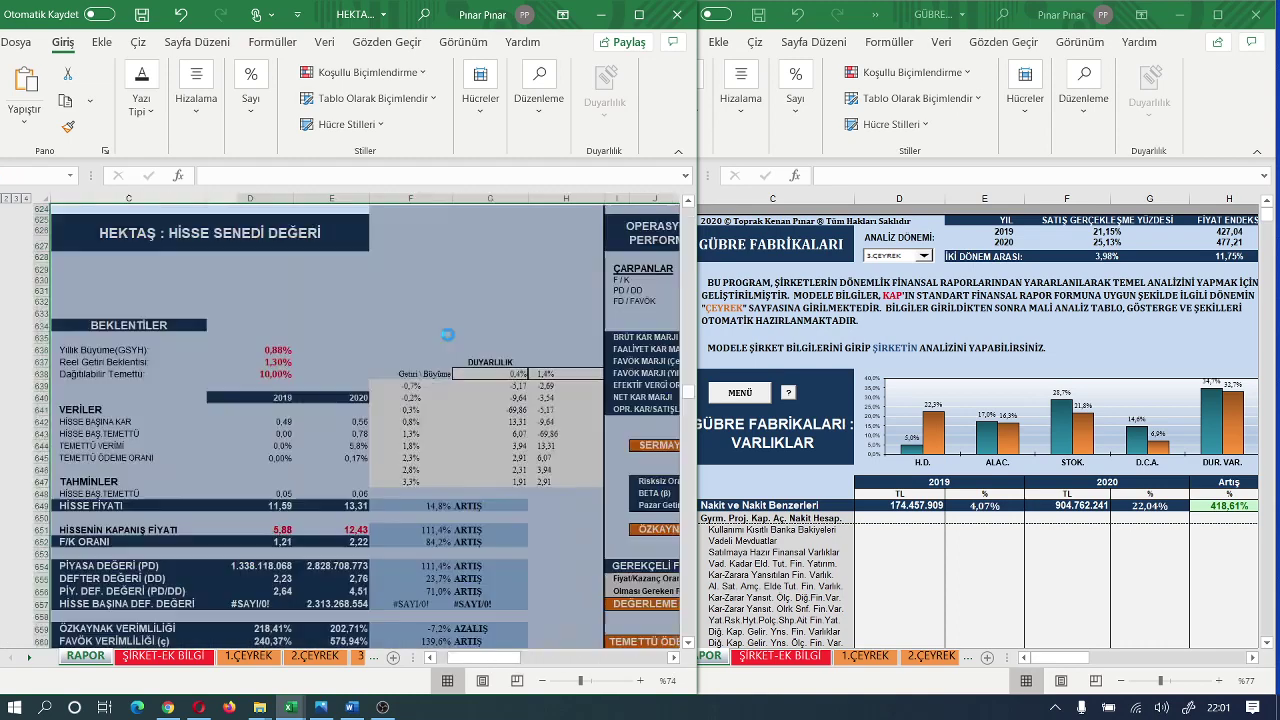
Go to the Hisse Değeri section in the Gübre Fabrikaları report and show its valuation table down to FAVÖK Verimliliği
click(984, 610)
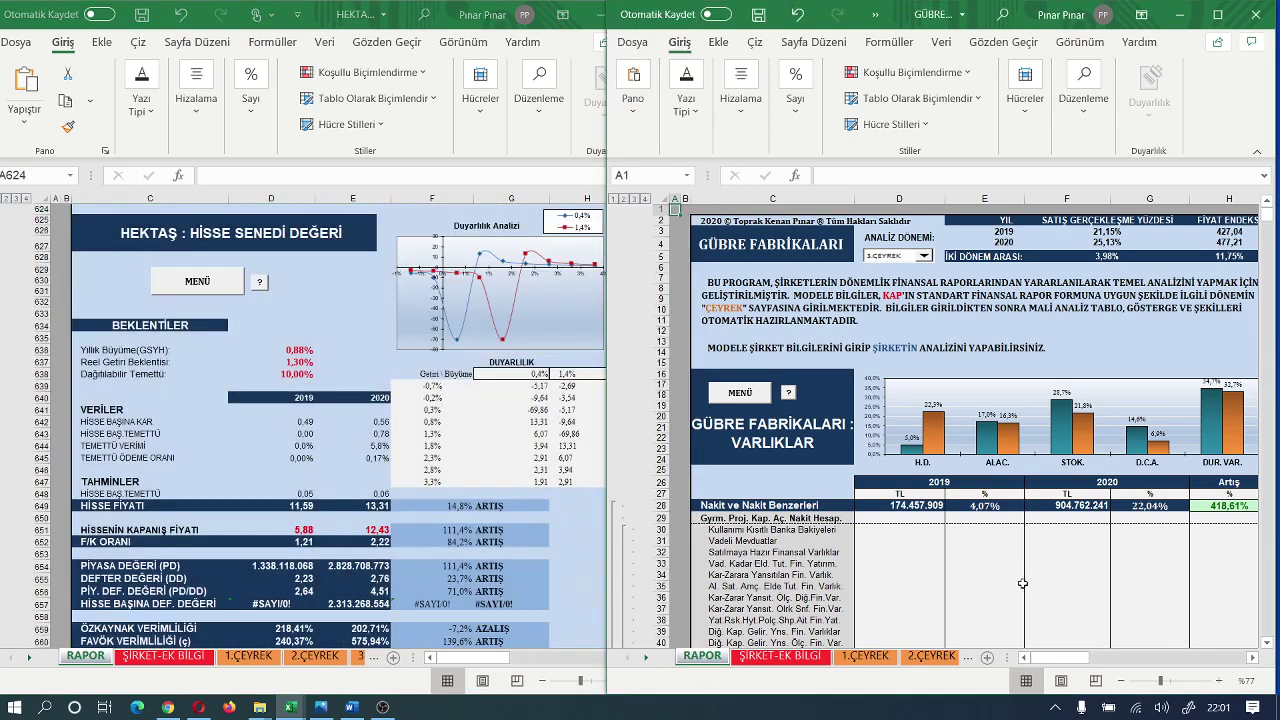
click(1251, 658)
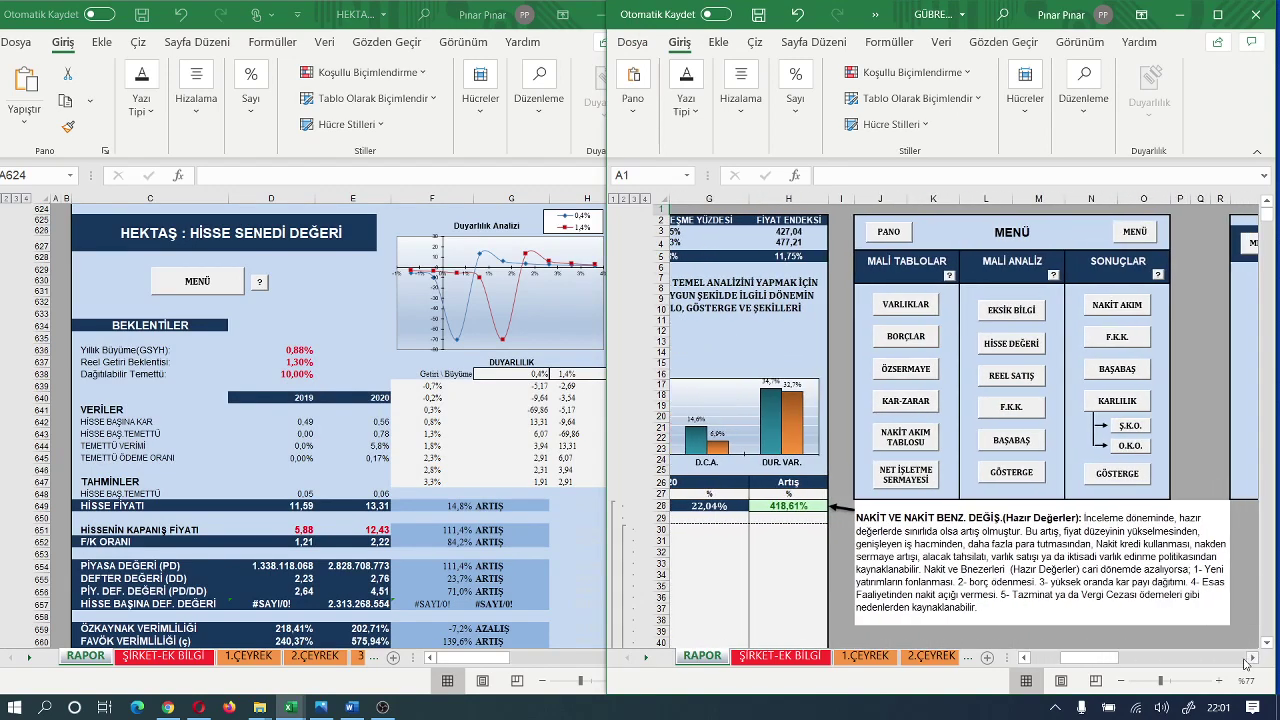
click(999, 345)
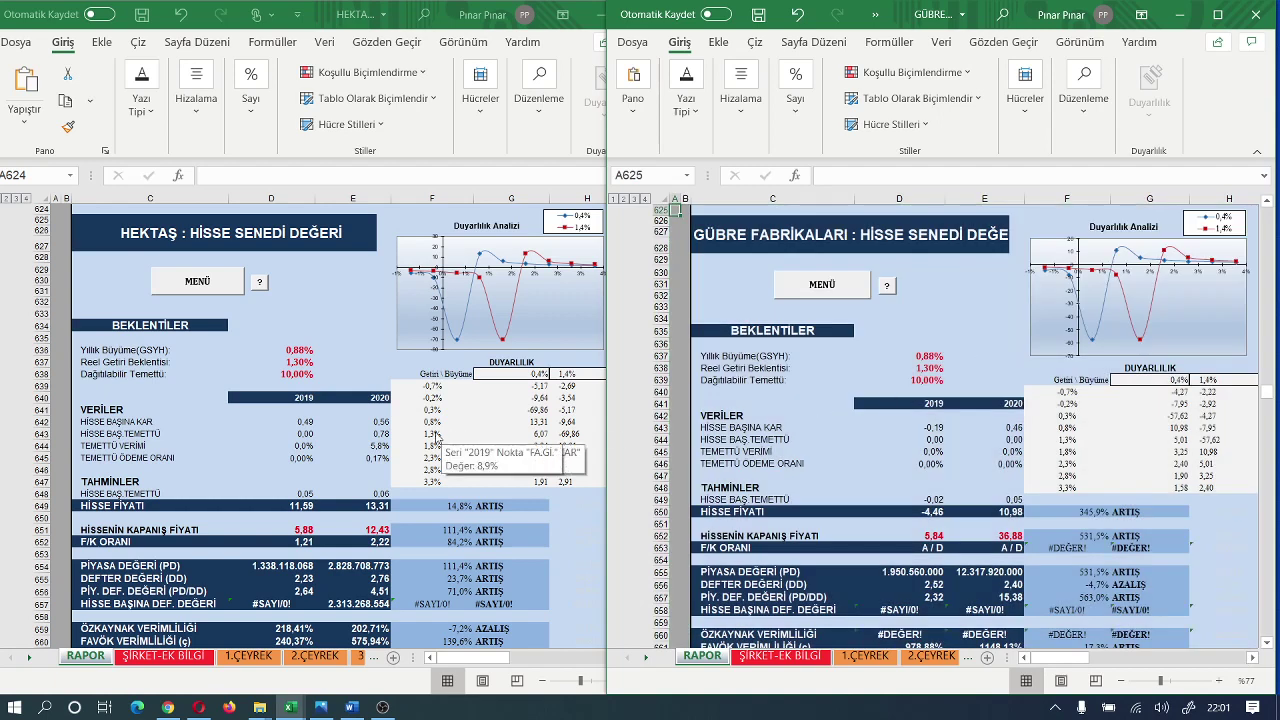
scroll(631, 492, down, 1)
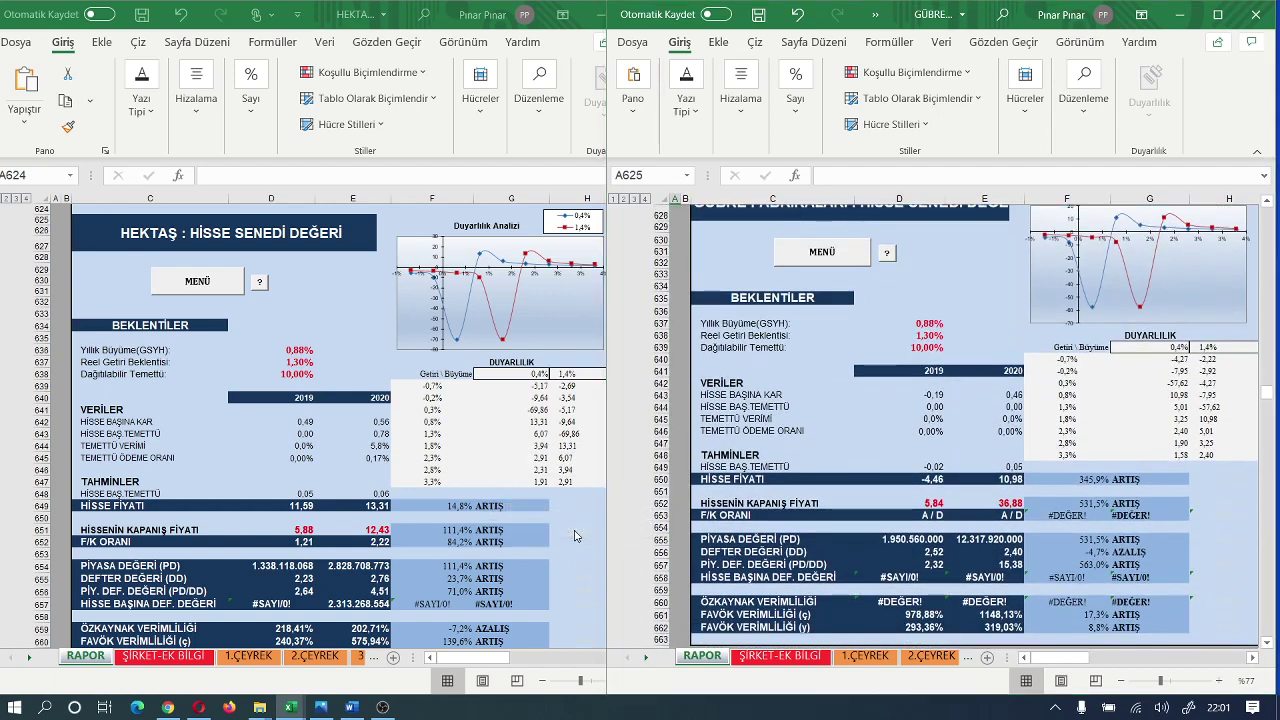
Compare ROCE, cost of equity, justified F/K ratio and dividend payout beside the share valuation tables of both reports
click(575, 536)
scroll(575, 536, down, 5)
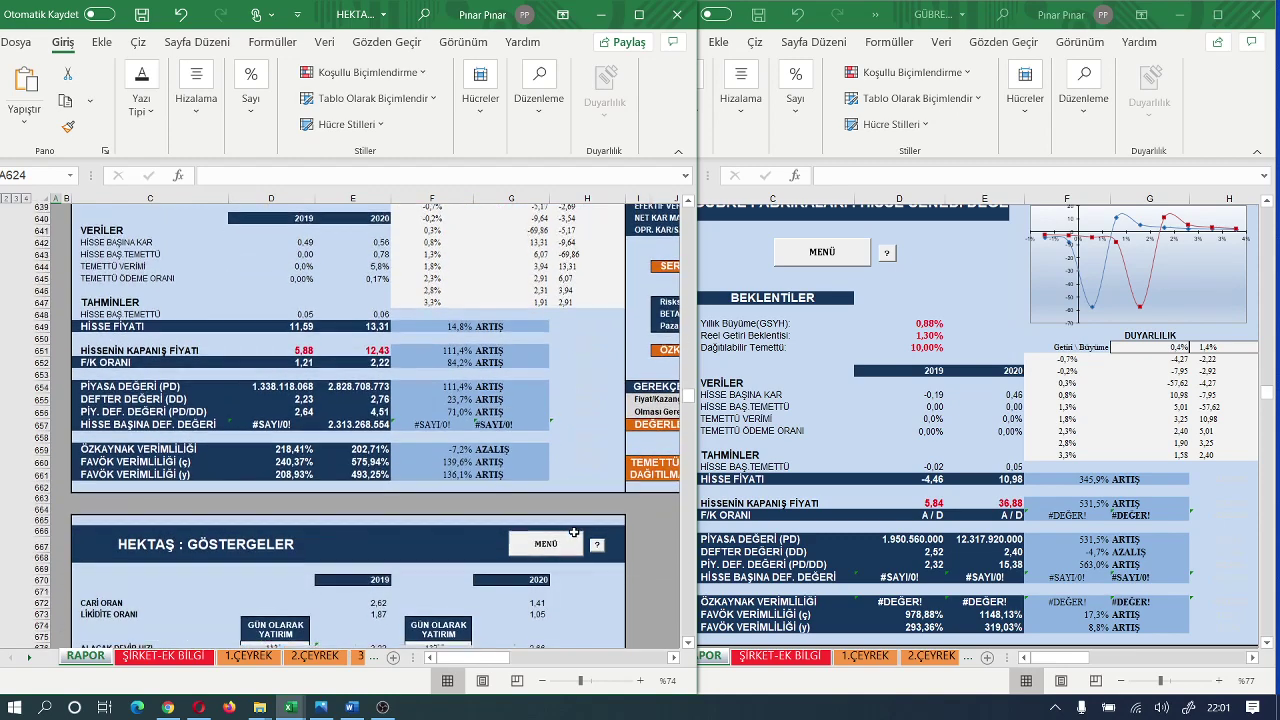
click(674, 659)
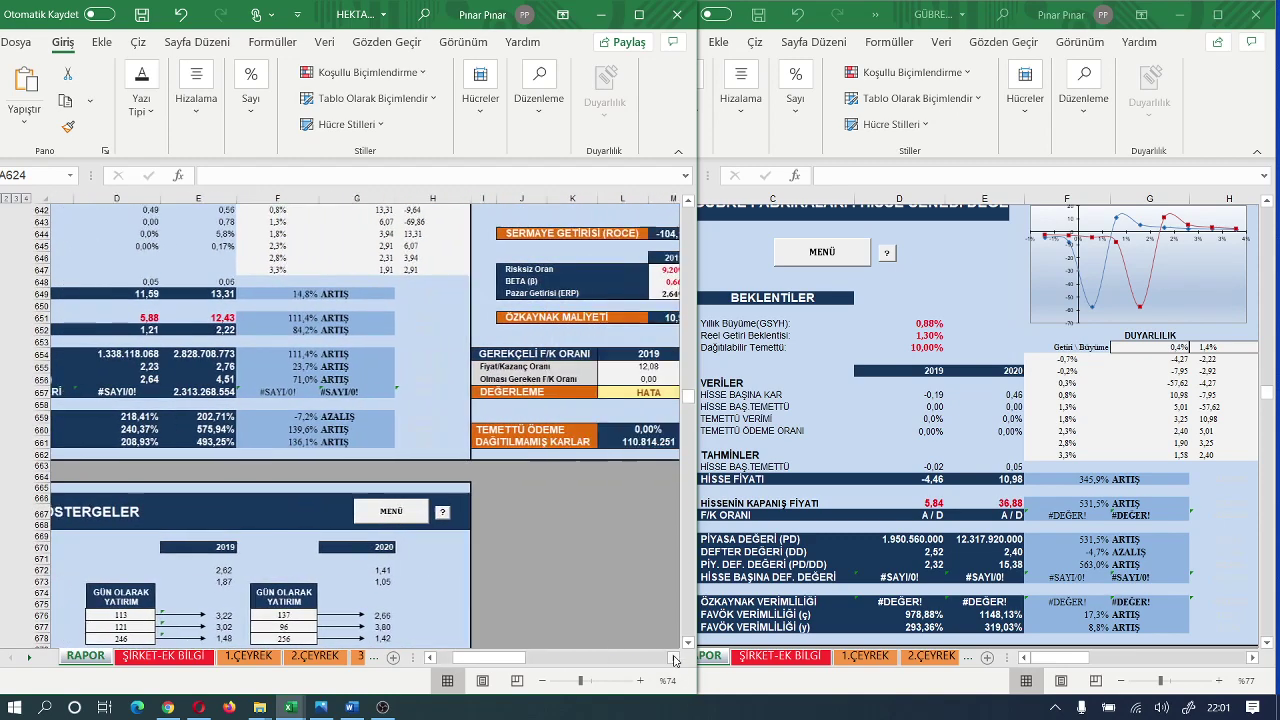
click(674, 659)
click(674, 659)
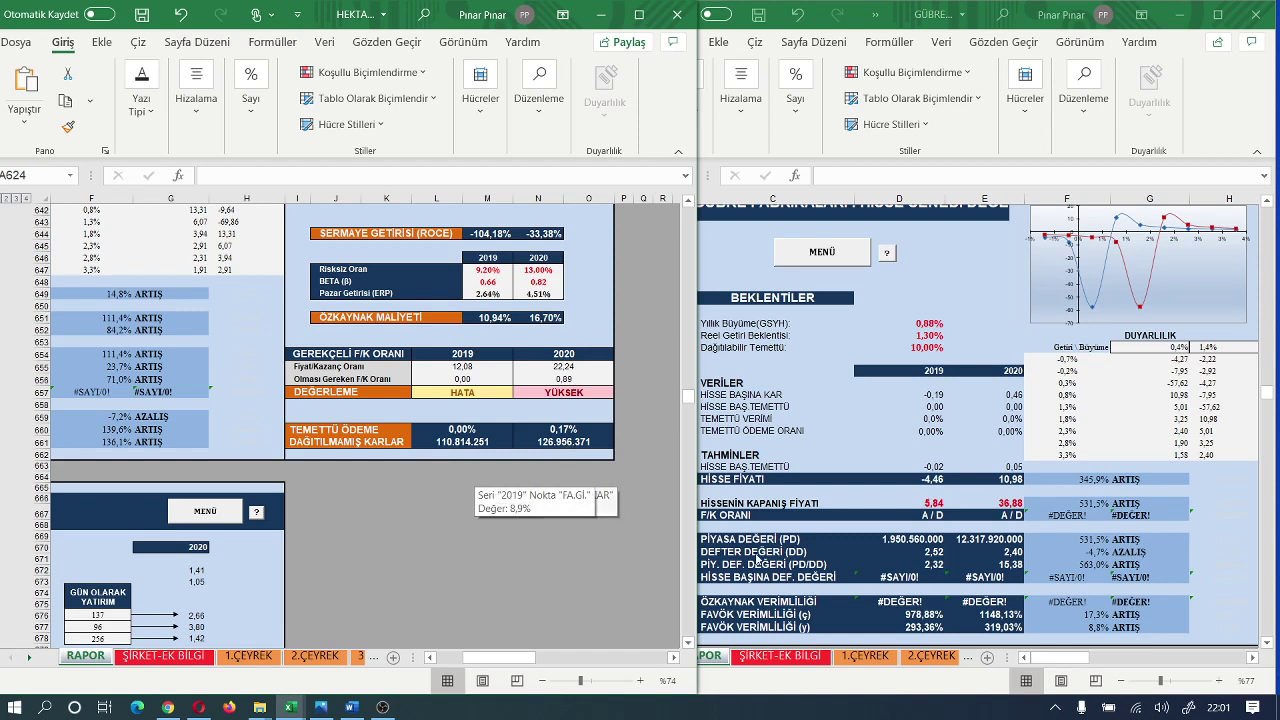
click(1253, 658)
click(1253, 658)
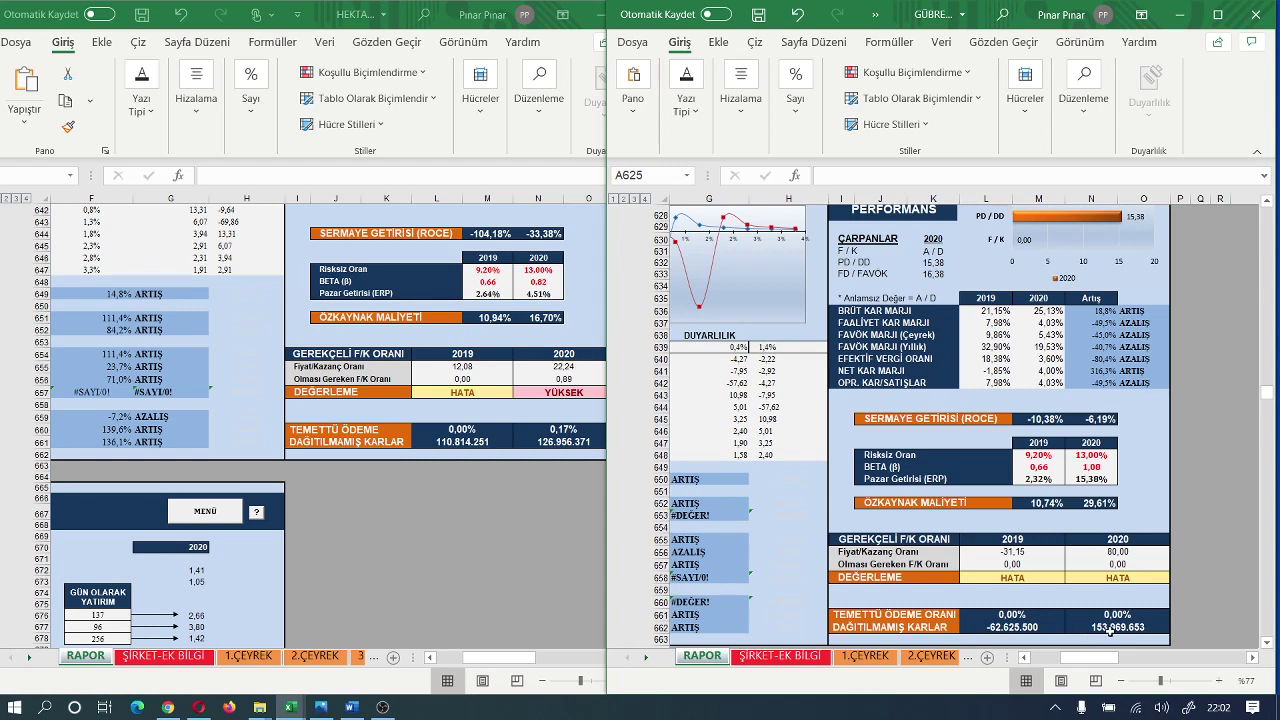
Bring both reports back to the main share valuation tables and compare share price, market value and profitability
click(1024, 657)
click(1024, 657)
click(1024, 657)
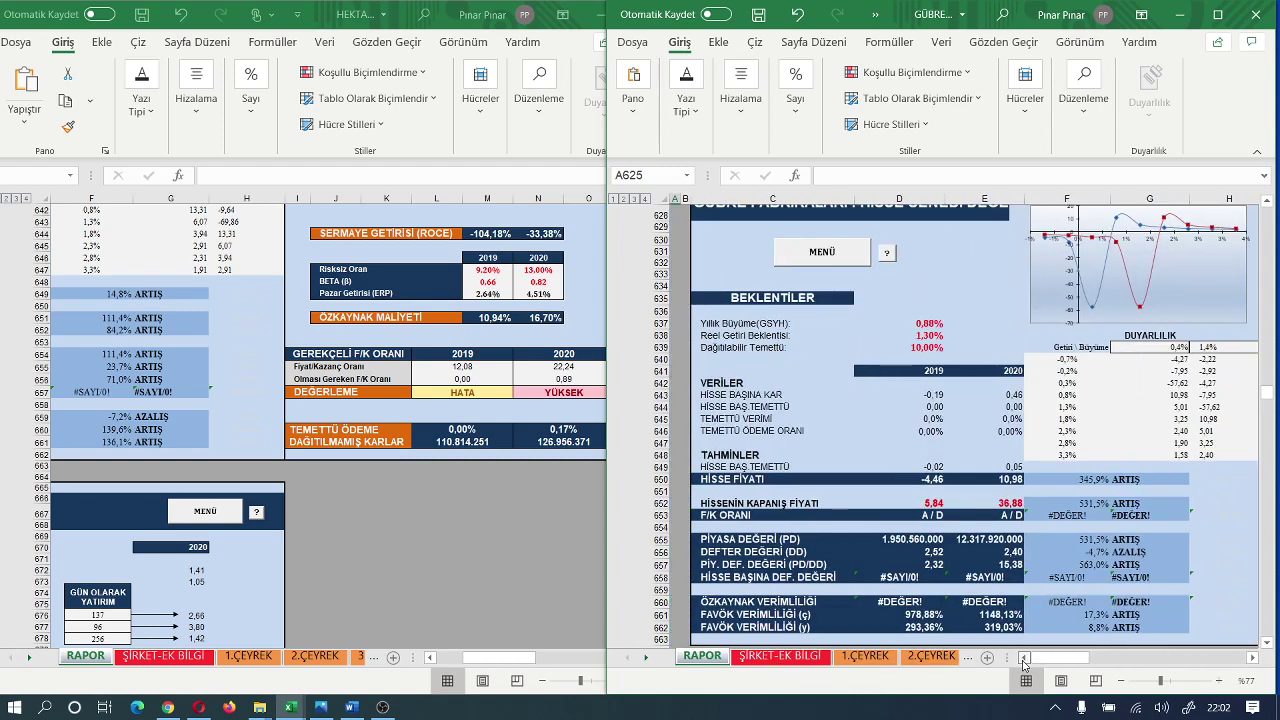
click(429, 657)
click(429, 657)
click(429, 657)
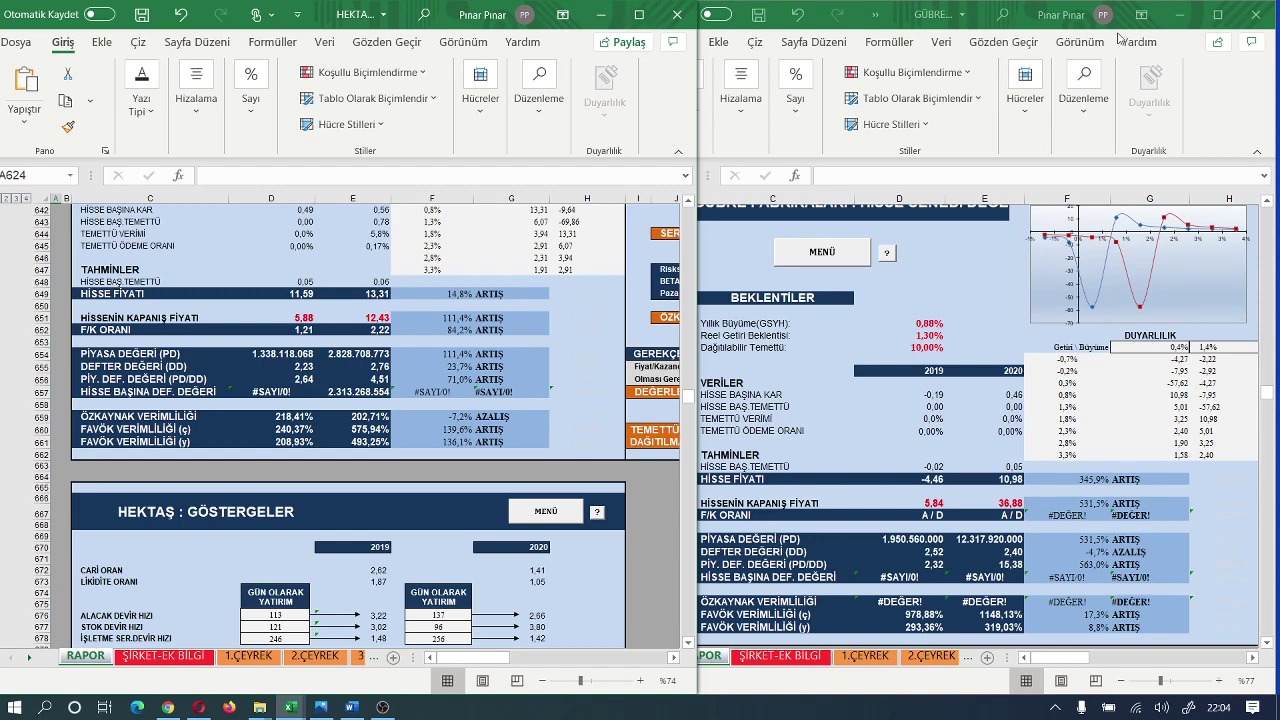
Maximize the GÜBRETAŞ 2020 3.Ç workbook window, switch to HEKTAŞ 2020 3.Ç and maximize it too
click(1218, 15)
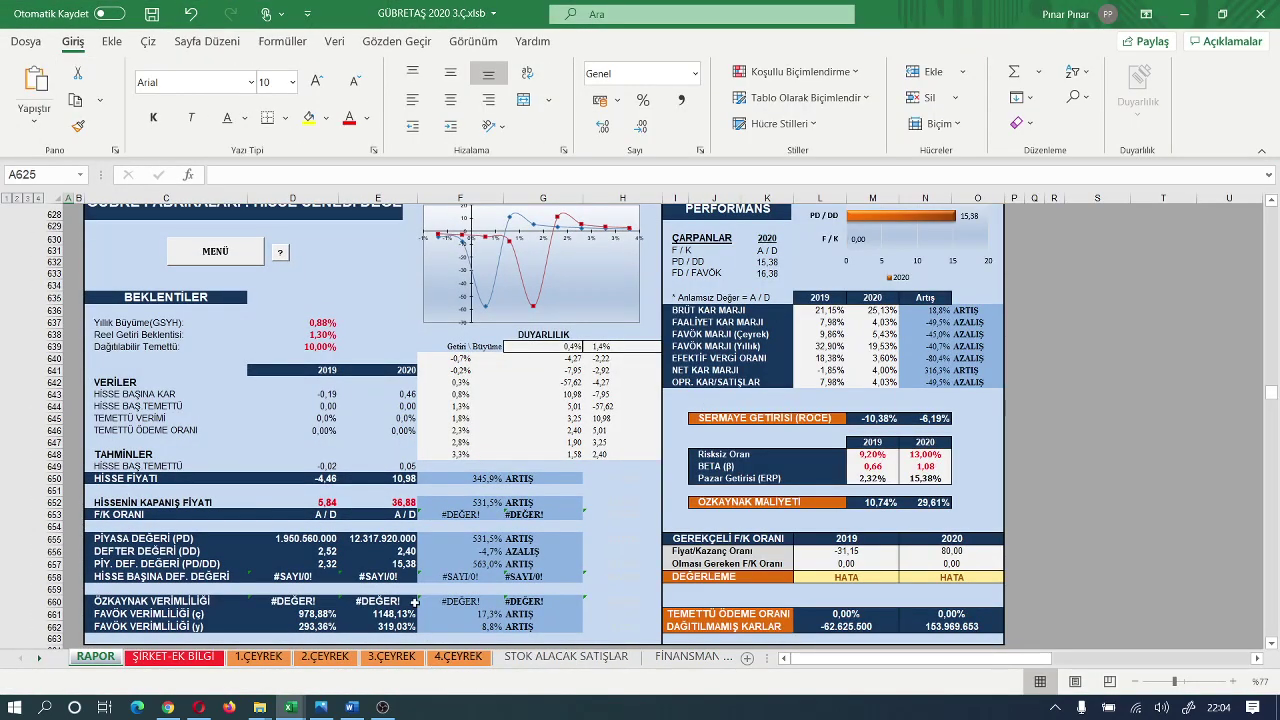
mouse_move(290, 707)
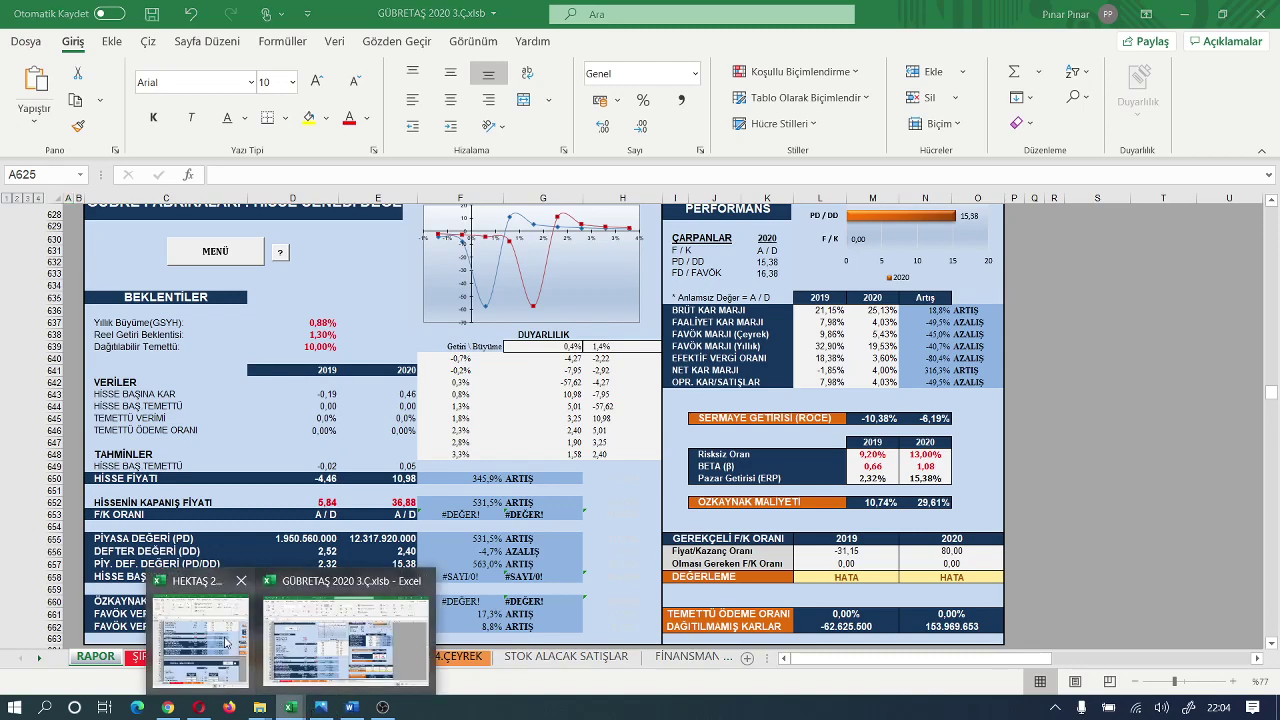
click(200, 565)
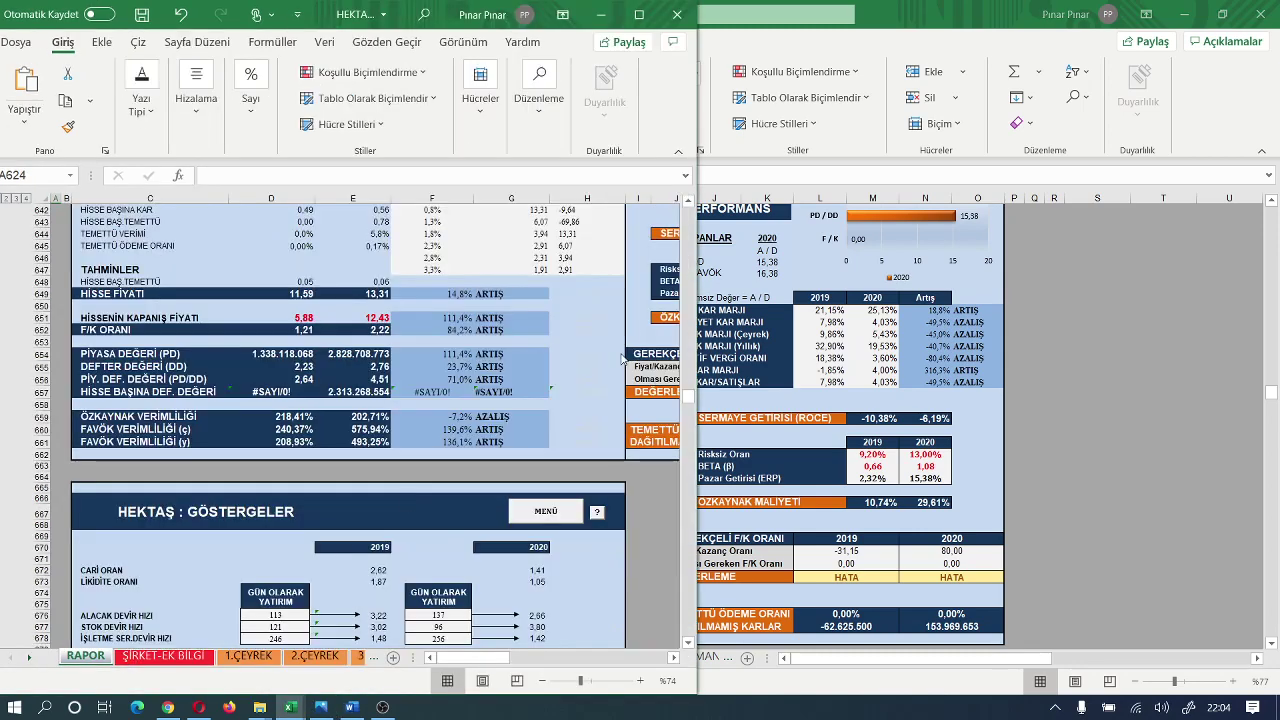
click(638, 14)
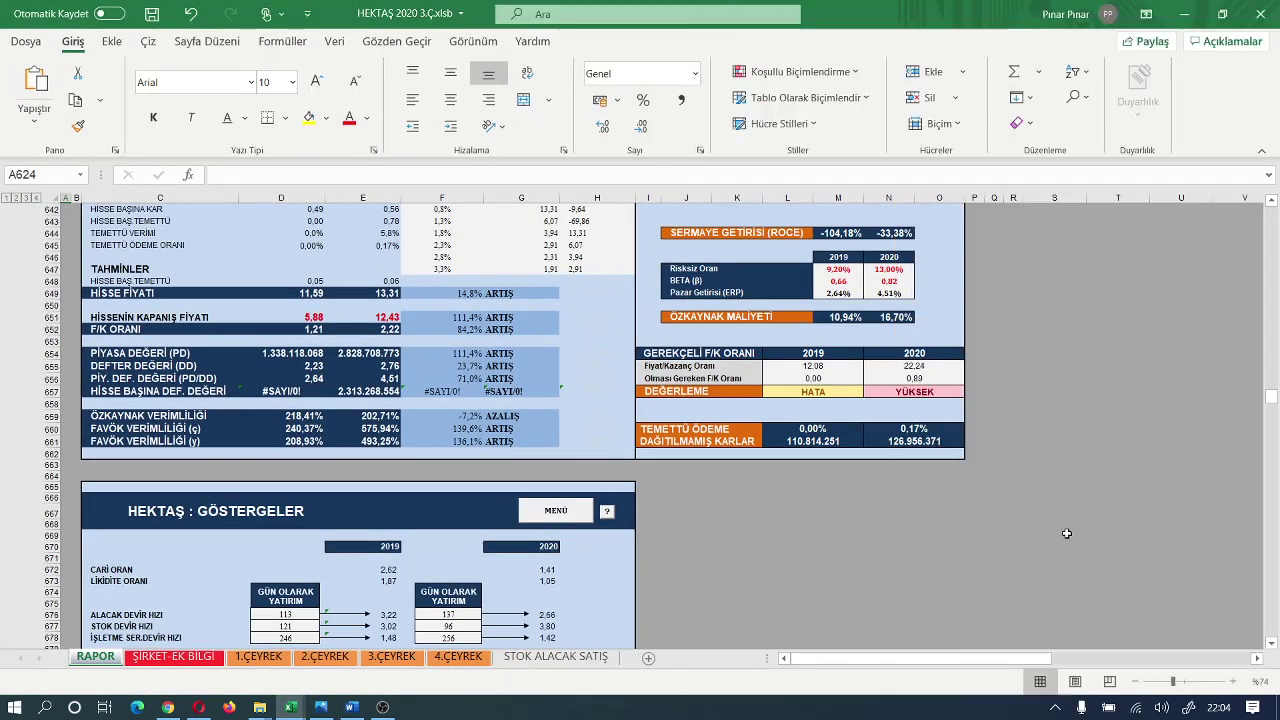